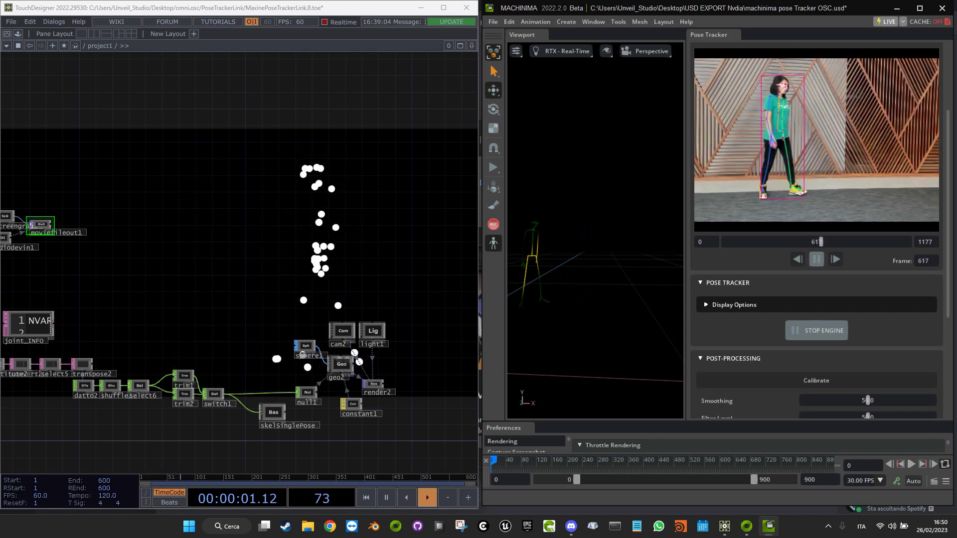
# - Examine the TouchDesigner network from the oscin1 operator and its table conversion chain through to the switch1 operator
pyautogui.scroll(5, 302, 354)
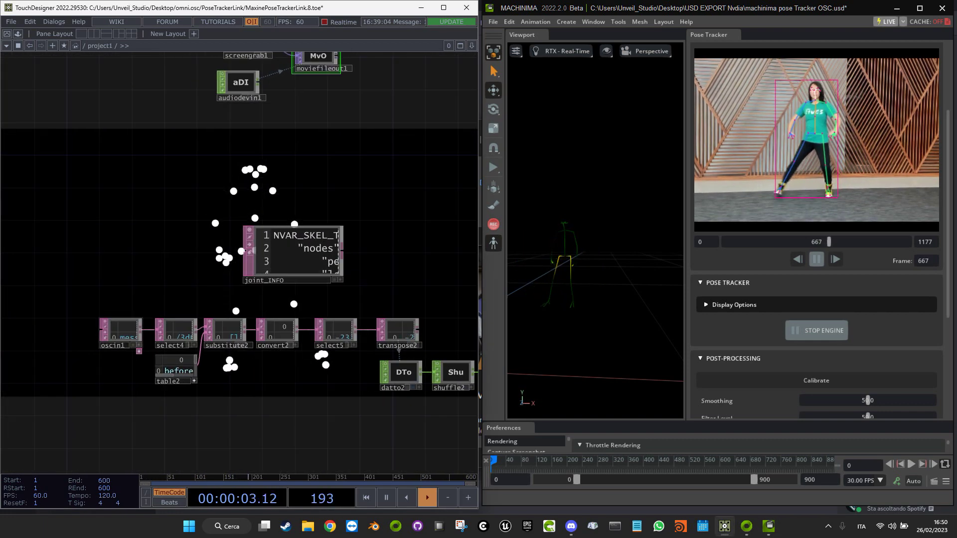
pyautogui.scroll(3, 139, 346)
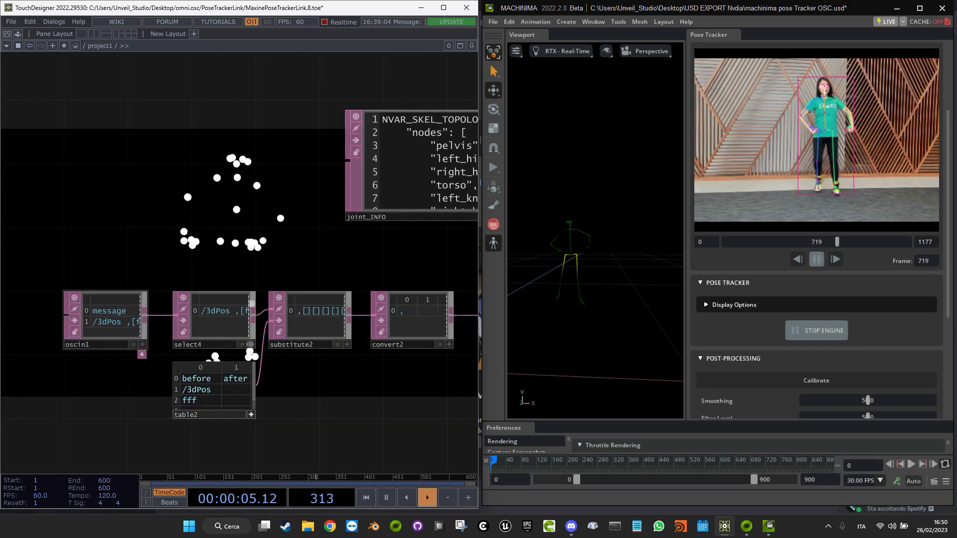
pyautogui.click(104, 319)
pyautogui.scroll(-4, 90, 299)
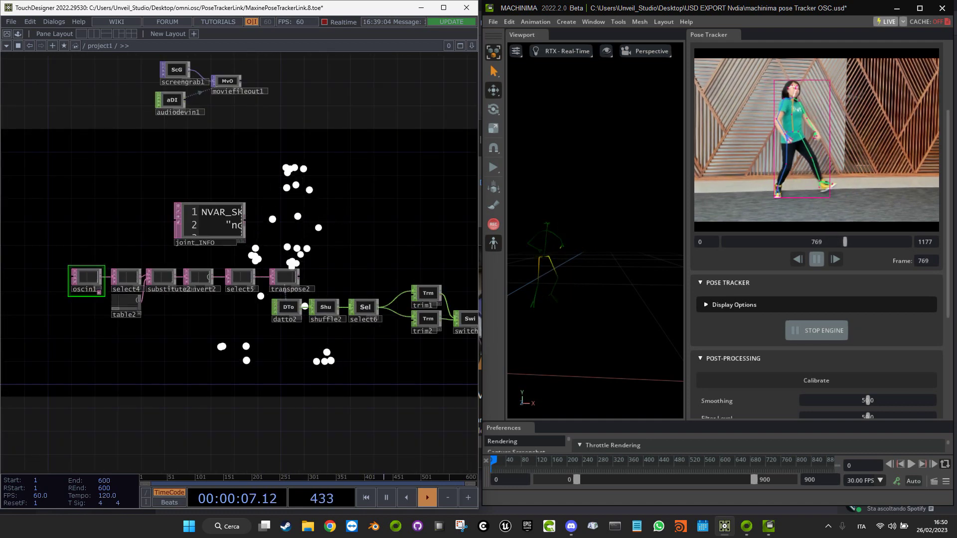
pyautogui.moveTo(412, 290); pyautogui.dragTo(307, 308)
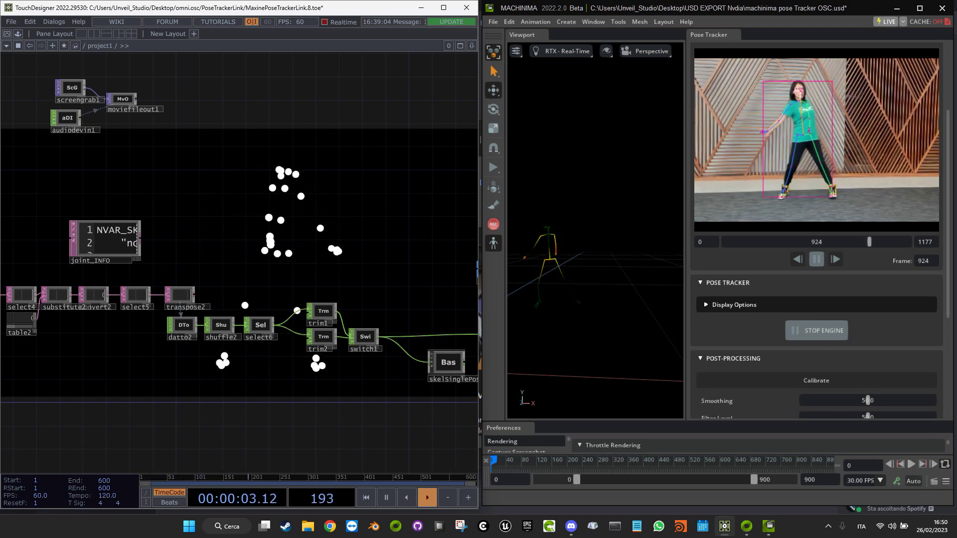
# - Switch to Machinima at full-screen size and pause the pose tracker video
pyautogui.moveTo(627, 8); pyautogui.dragTo(213, 19)
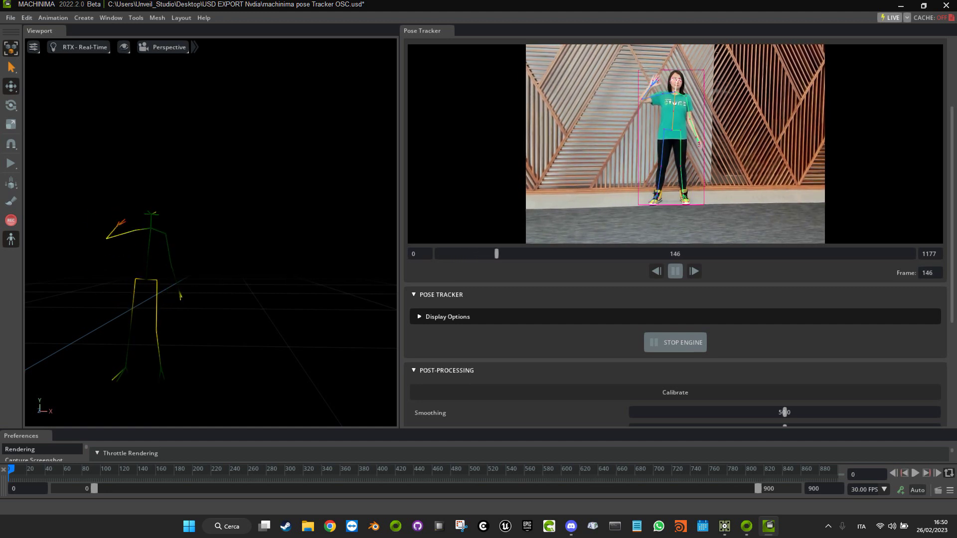
pyautogui.press('space')
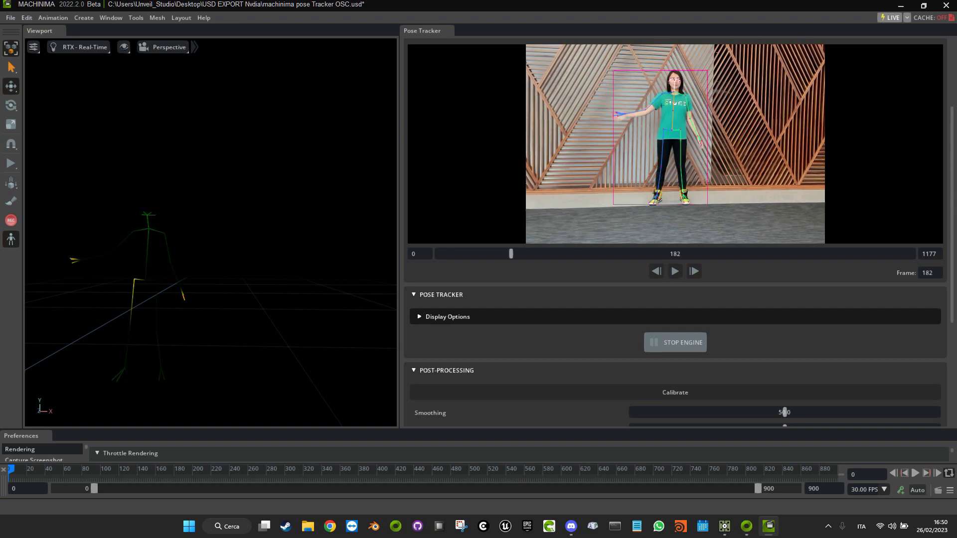
# - Switch to the Omniverse Launcher and show the Machinima Beta page in its library
pyautogui.click(747, 527)
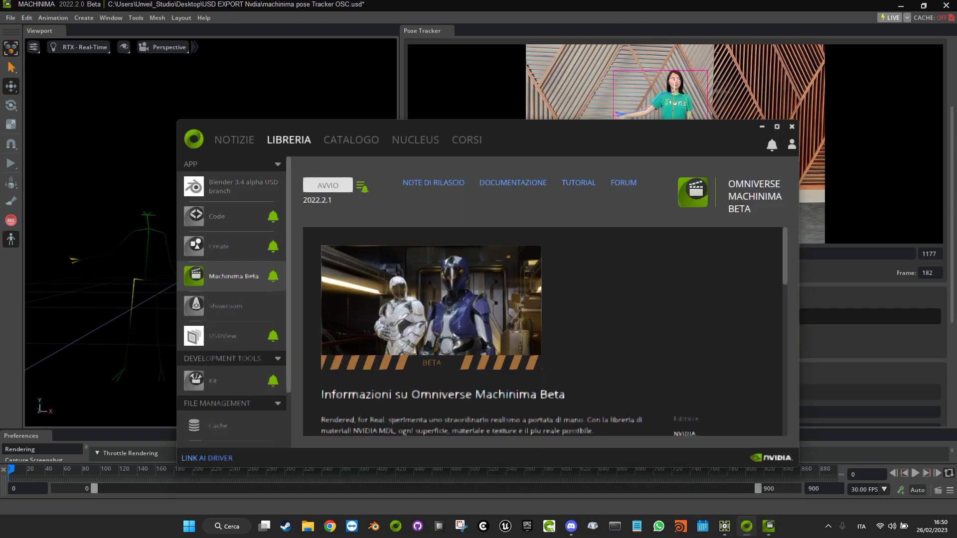
pyautogui.moveTo(554, 141); pyautogui.dragTo(517, 103)
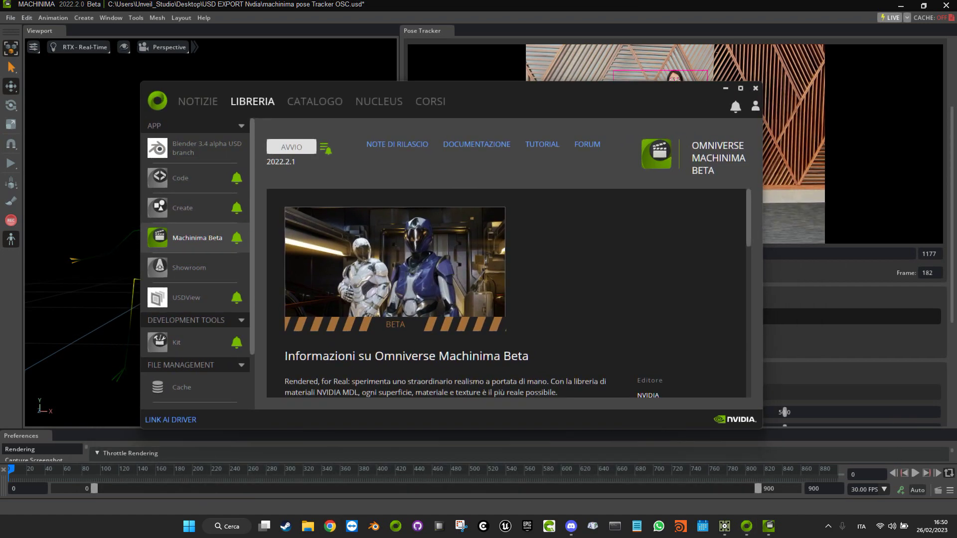
# - Search Google in Chrome for "OMNIVERSE luncher" and close the browser
pyautogui.click(330, 526)
pyautogui.click(379, 213)
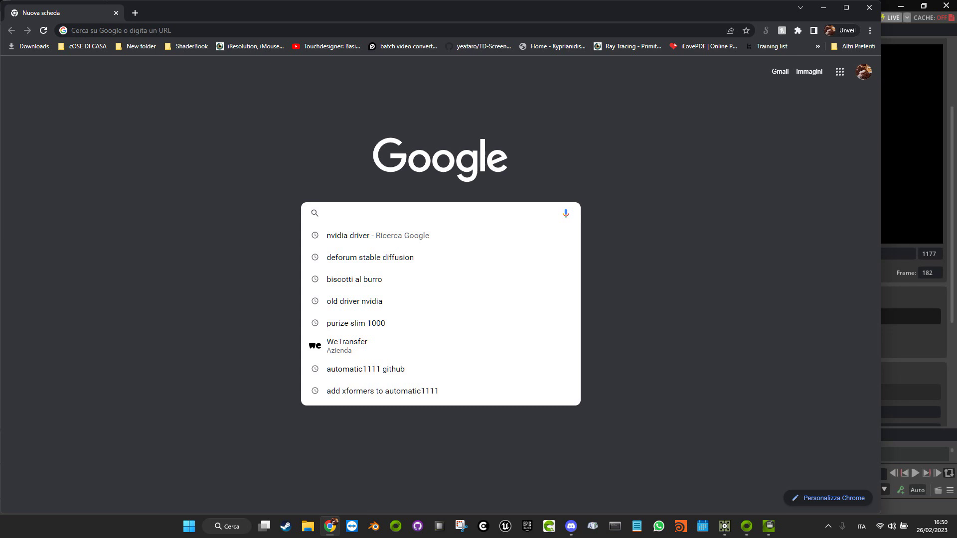
pyautogui.write('OMNIVERSE')
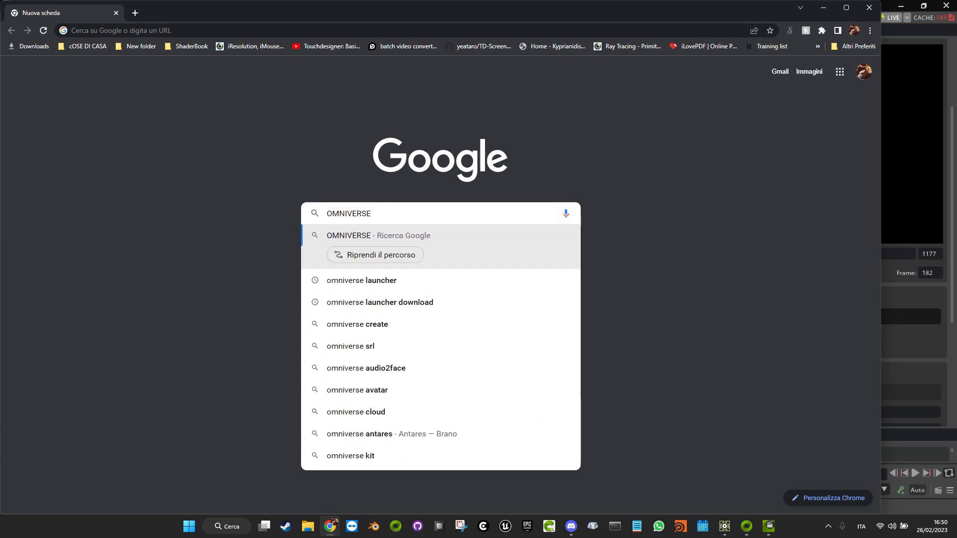
pyautogui.write(' luncher')
pyautogui.press('Return')
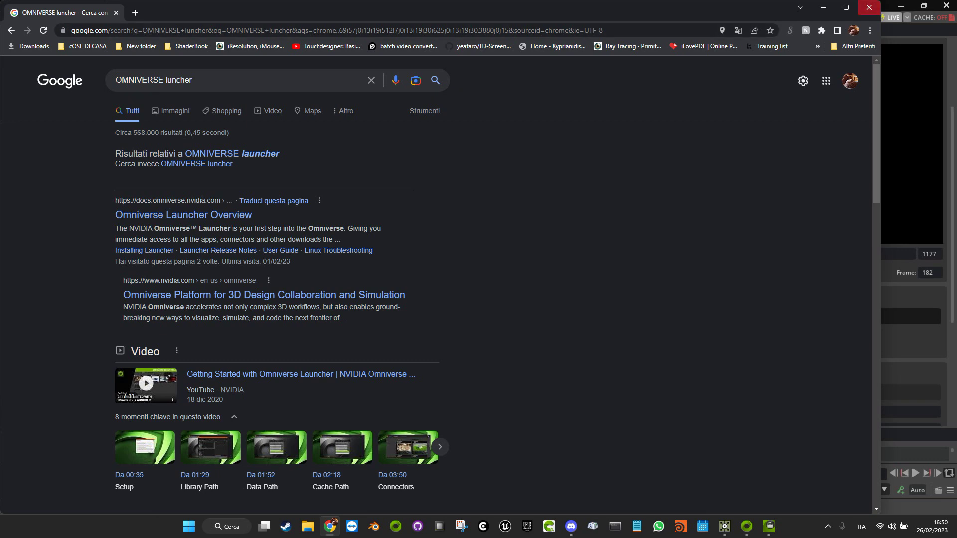
pyautogui.click(869, 8)
# - View the news section and the library of installed apps in the Omniverse Launcher
pyautogui.moveTo(463, 95); pyautogui.dragTo(496, 111)
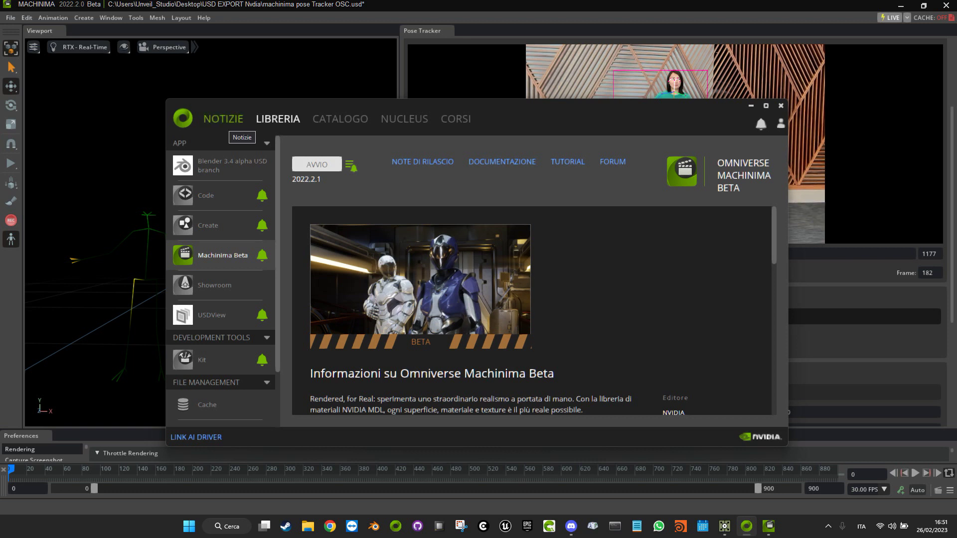
pyautogui.click(222, 119)
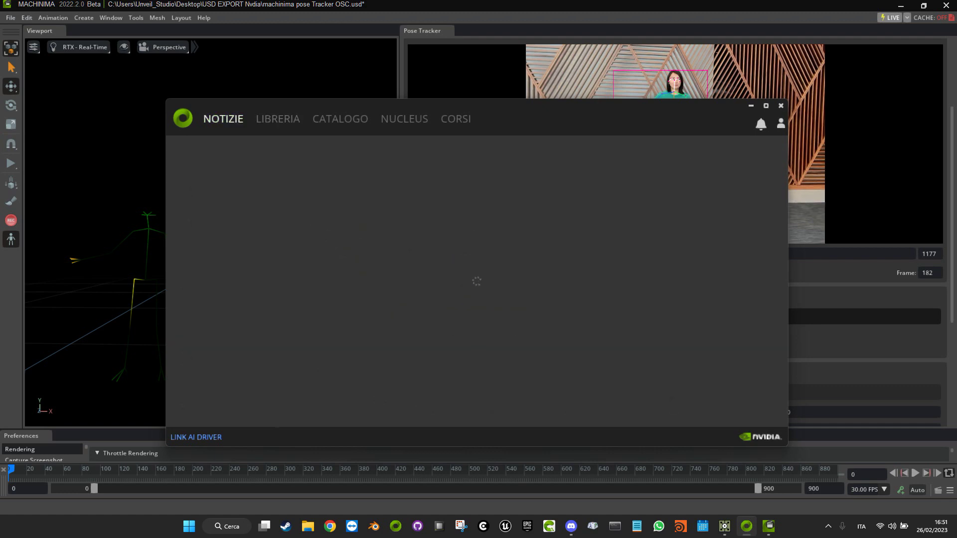
pyautogui.click(278, 120)
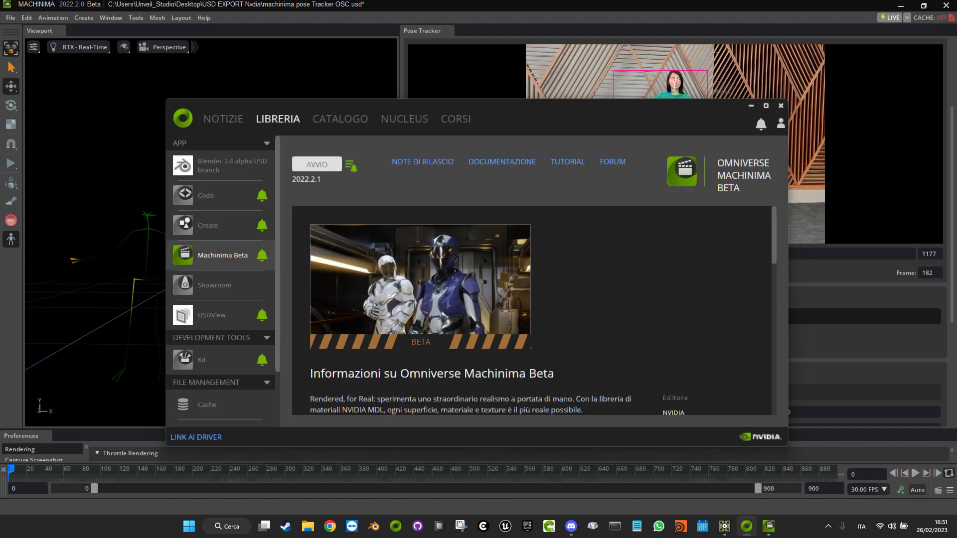
# - Browse the launcher's catalog of featured items and Omniverse apps, including Machinima Beta, and minimize the launcher
pyautogui.click(340, 118)
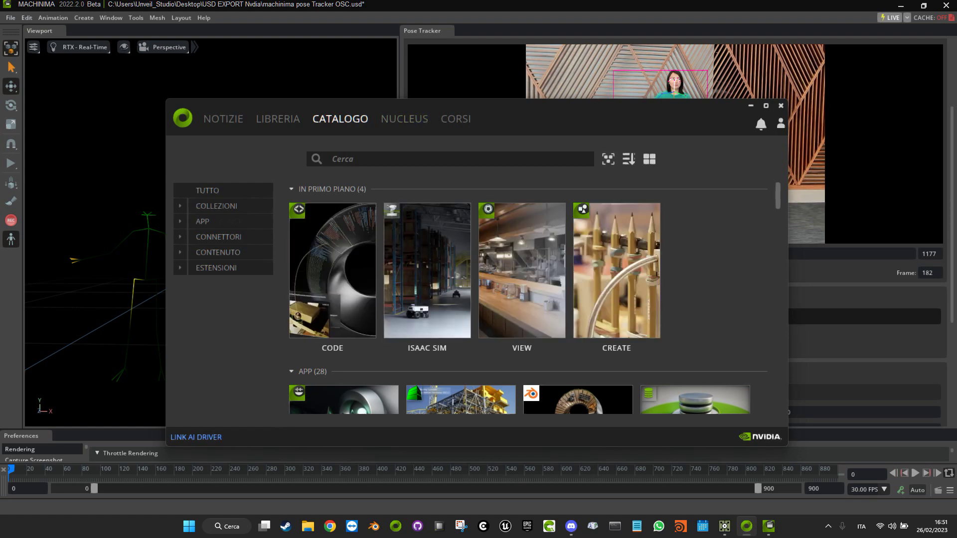
pyautogui.scroll(-5, 529, 299)
pyautogui.scroll(3, 528, 299)
pyautogui.scroll(-5, 461, 279)
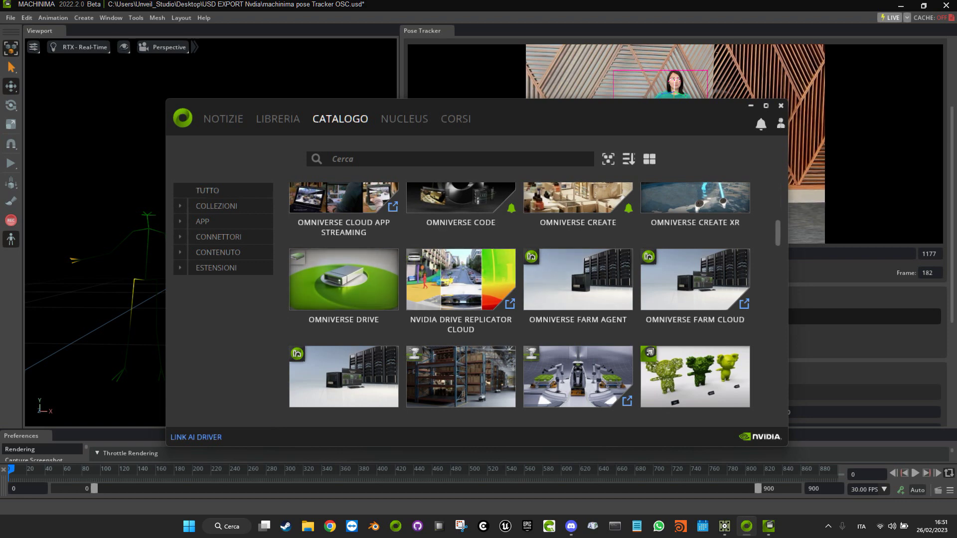
pyautogui.scroll(-6, 529, 299)
pyautogui.moveTo(165, 327)
pyautogui.mouseDown()
pyautogui.moveTo(180, 327)
pyautogui.moveTo(165, 327)
pyautogui.mouseUp()
pyautogui.scroll(10, 528, 299)
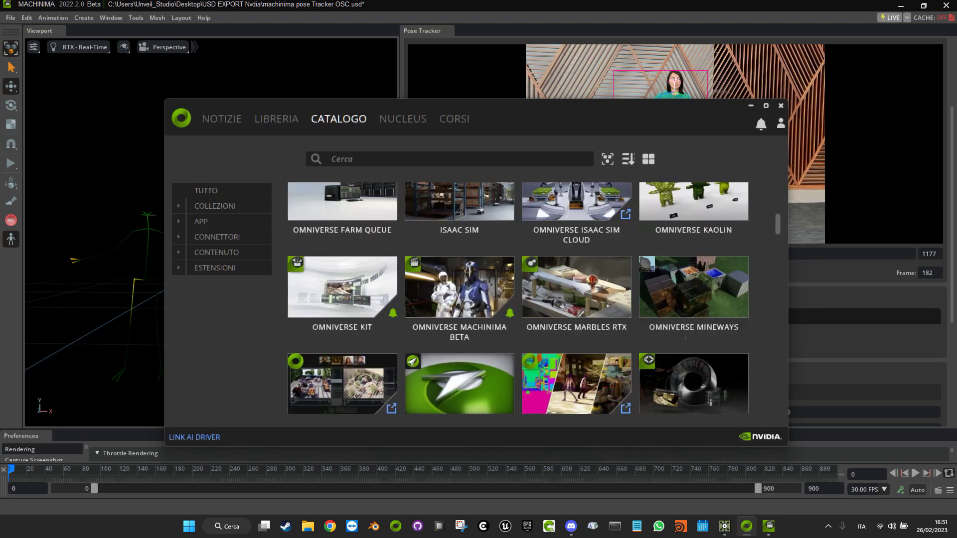
pyautogui.scroll(3, 459, 279)
pyautogui.scroll(-5, 459, 279)
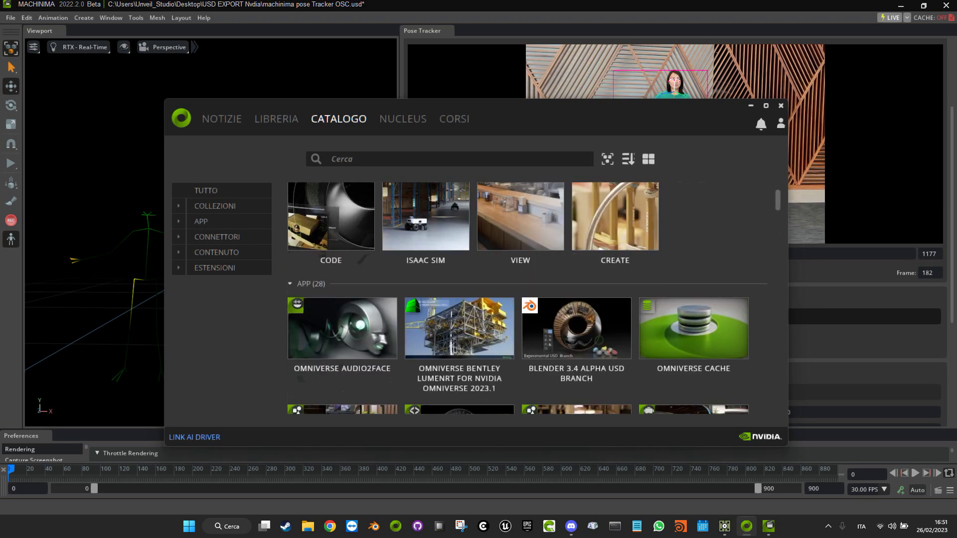
pyautogui.scroll(3, 374, 250)
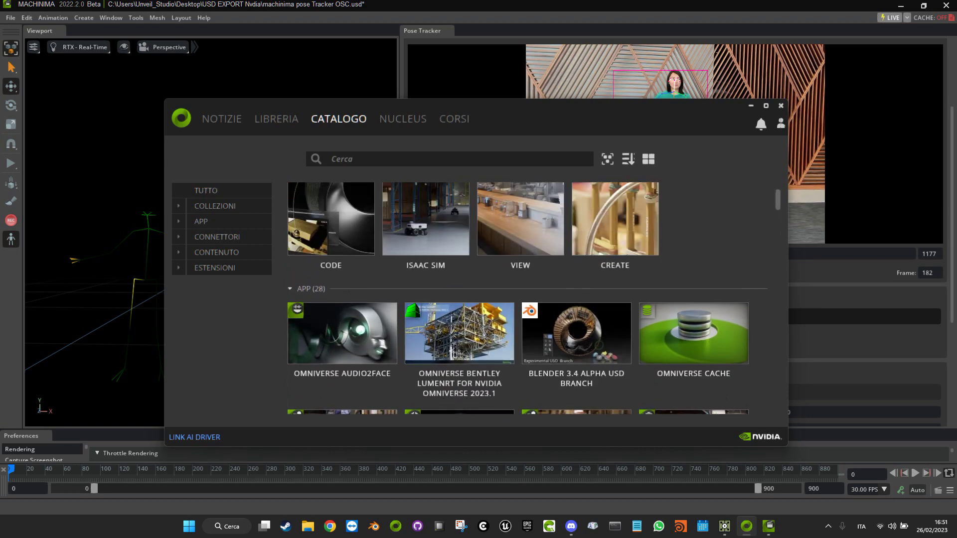
pyautogui.scroll(2, 528, 280)
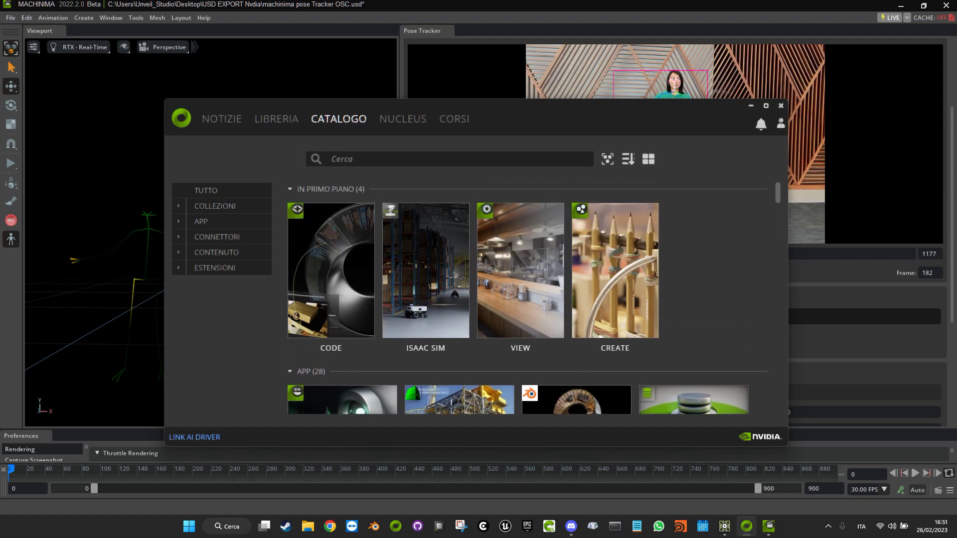
pyautogui.scroll(-3, 527, 308)
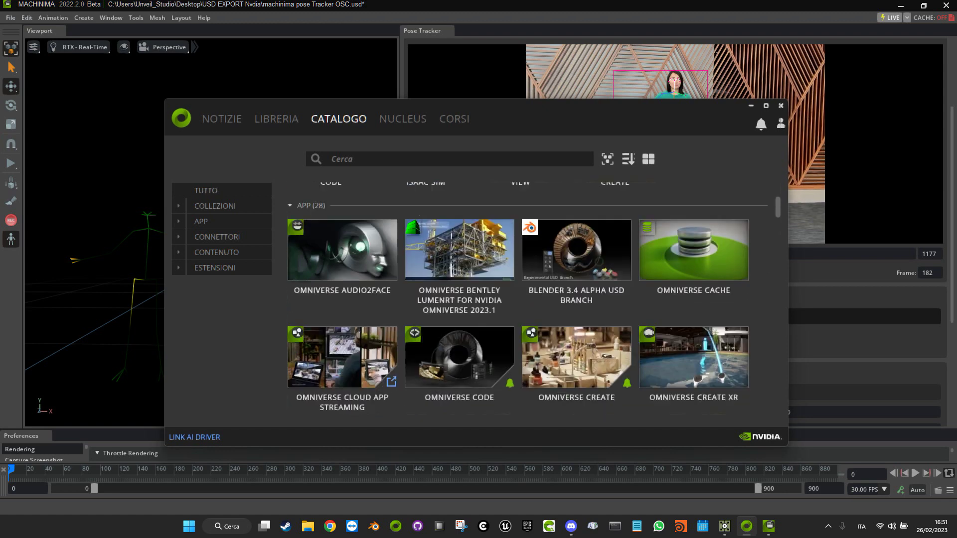
pyautogui.scroll(3, 527, 308)
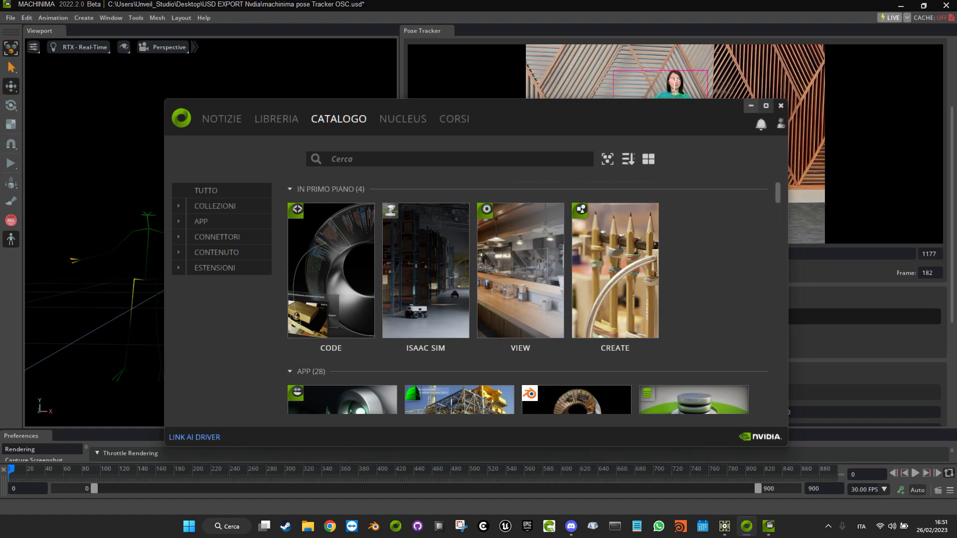
pyautogui.click(751, 105)
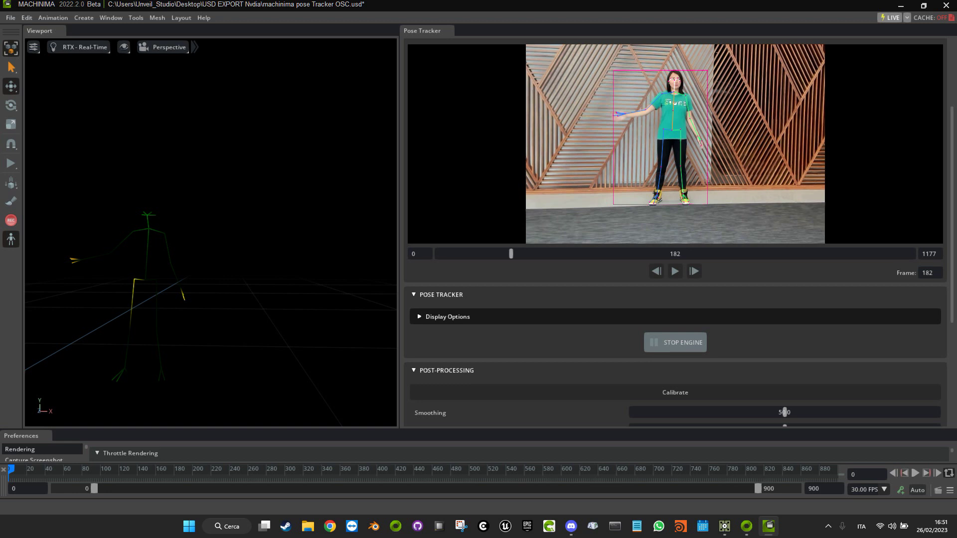
# - Play the pose tracker video up to frame 521 and pause it there
pyautogui.click(676, 271)
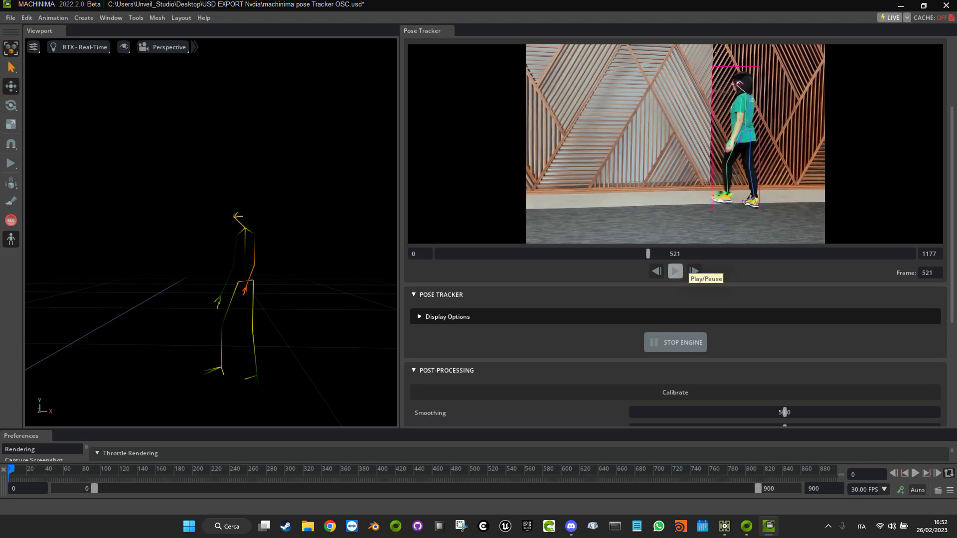
pyautogui.click(675, 271)
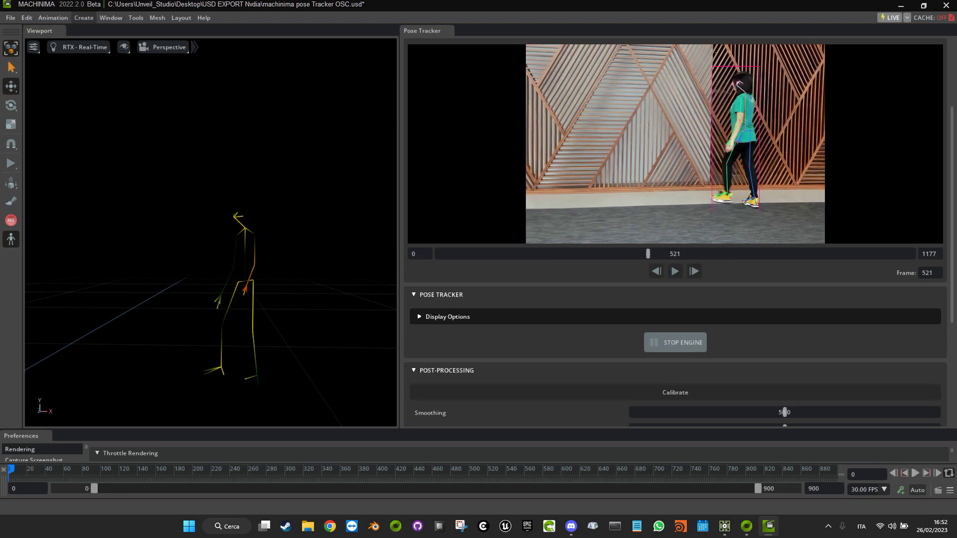
# - Open Machinima's Extensions manager and look through the featured NVIDIA extensions
pyautogui.click(111, 18)
pyautogui.moveTo(135, 18)
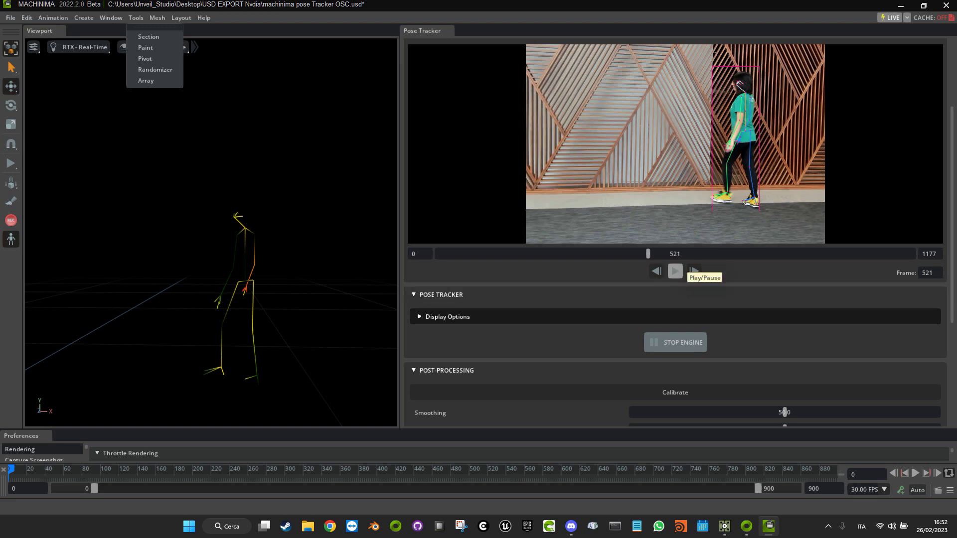
pyautogui.moveTo(83, 18)
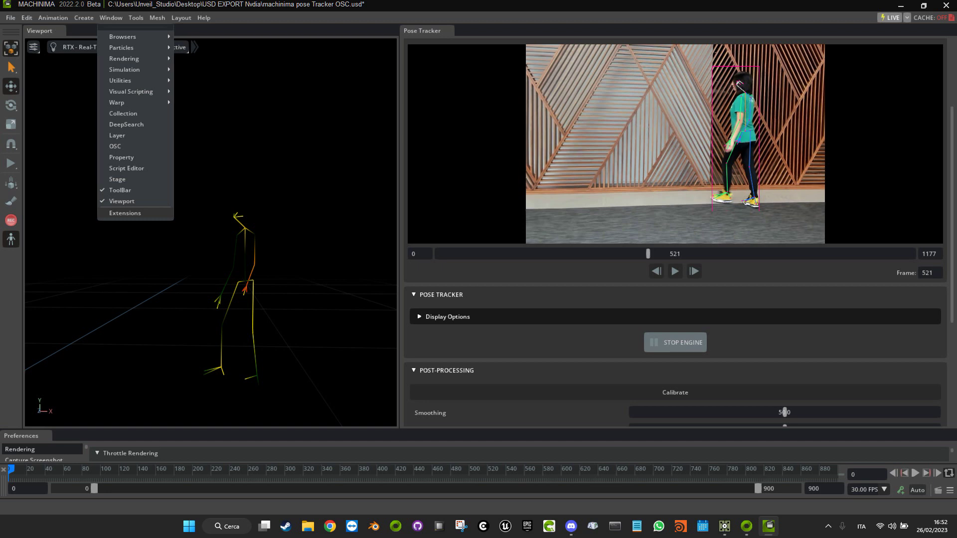
pyautogui.click(124, 213)
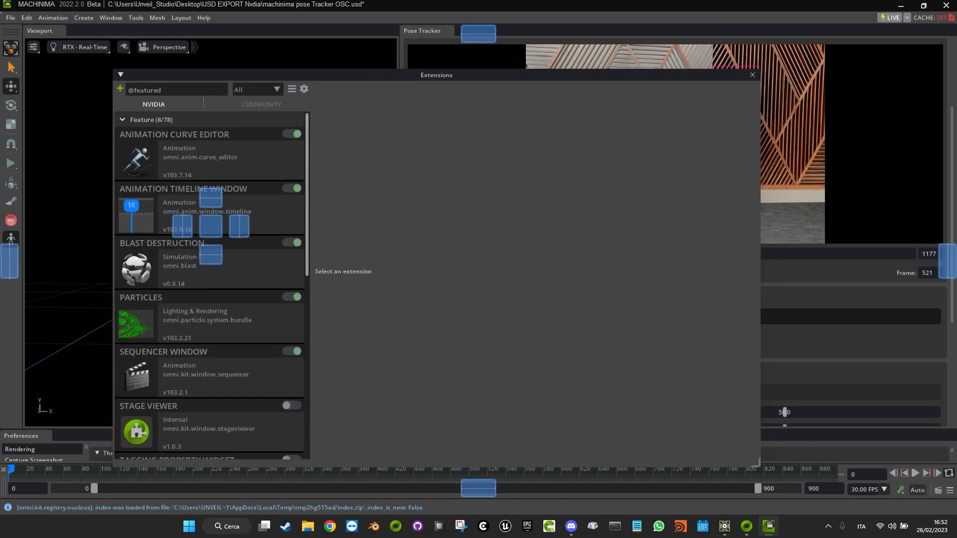
pyautogui.moveTo(375, 75); pyautogui.dragTo(426, 67)
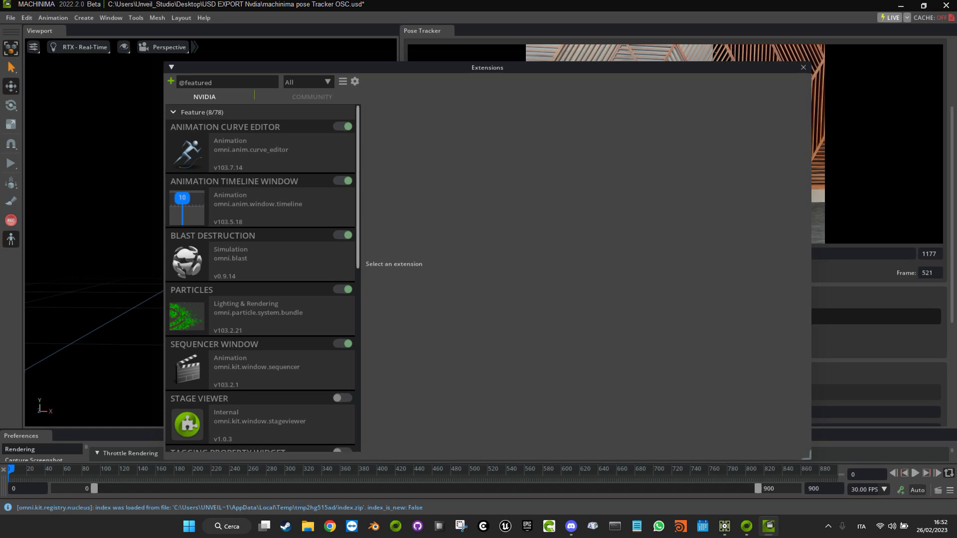
pyautogui.scroll(-3, 262, 278)
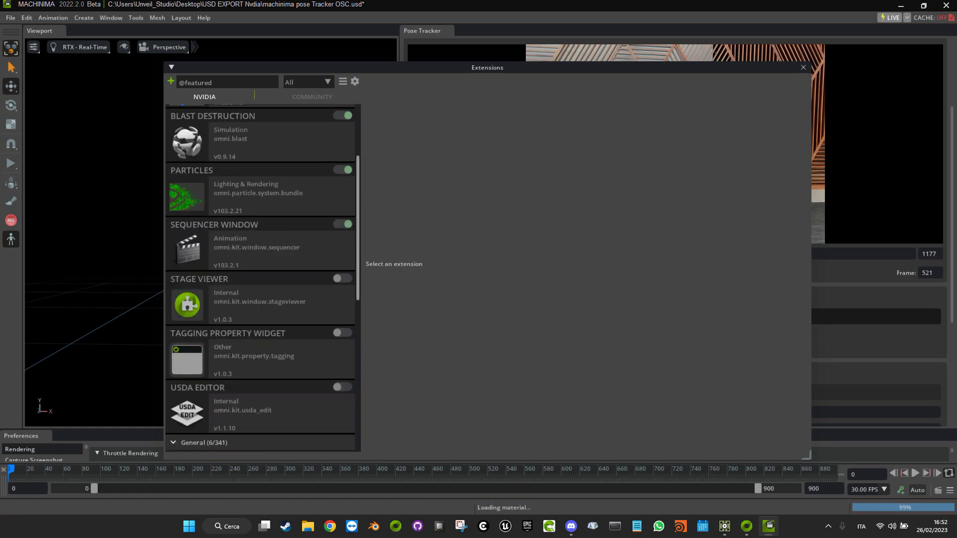
pyautogui.scroll(3, 263, 279)
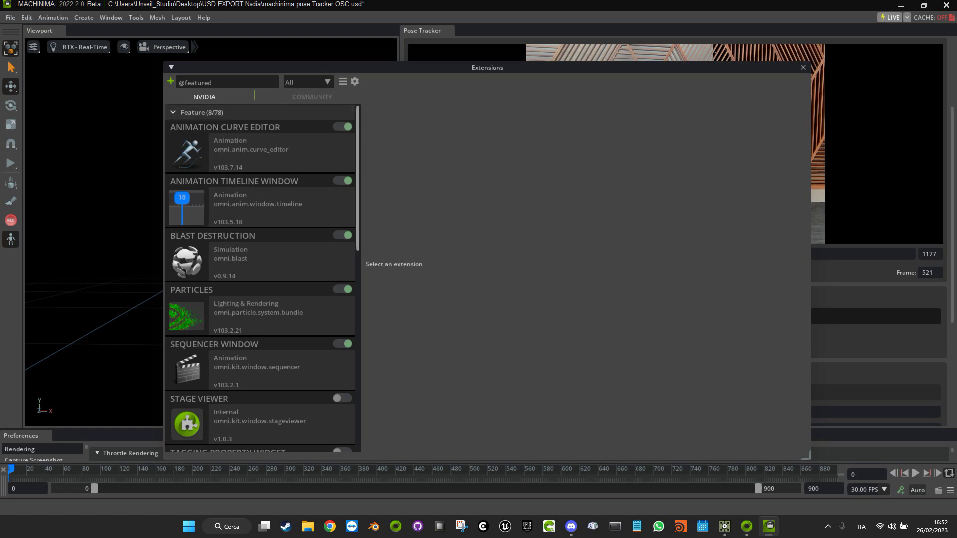
# - Search the community extensions for "osc" and show the details of the OSC (Open Sound Control) extension
pyautogui.click(312, 97)
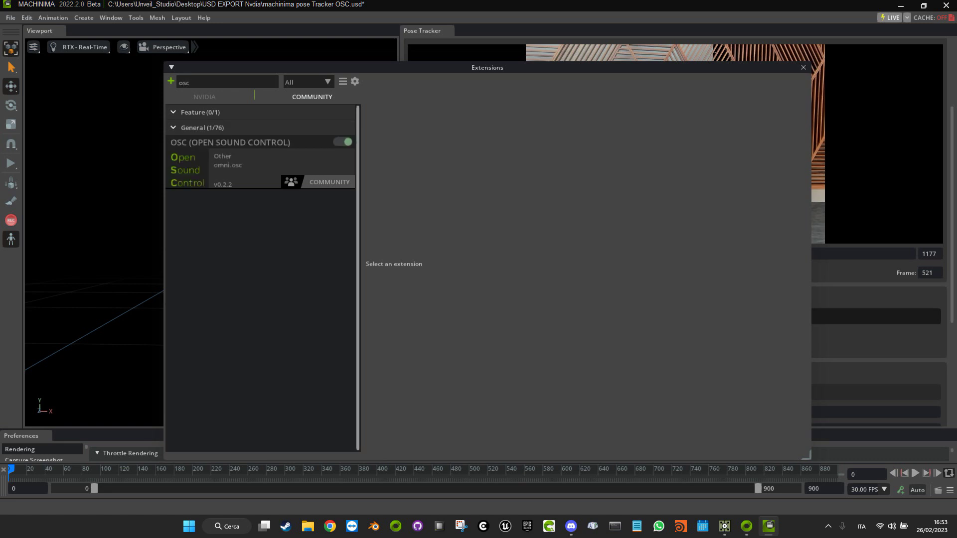
pyautogui.click(259, 163)
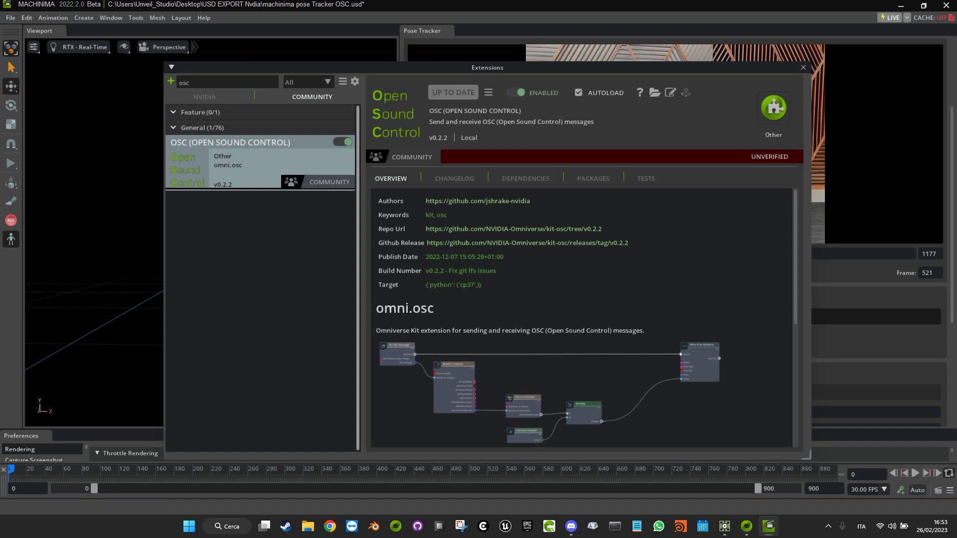
pyautogui.moveTo(487, 67); pyautogui.dragTo(425, 78)
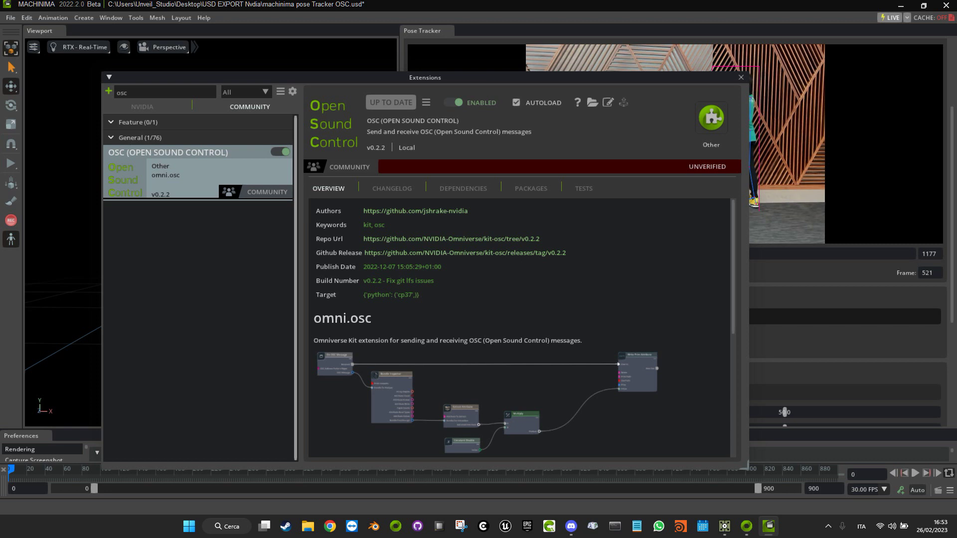
pyautogui.moveTo(425, 77); pyautogui.dragTo(366, 147)
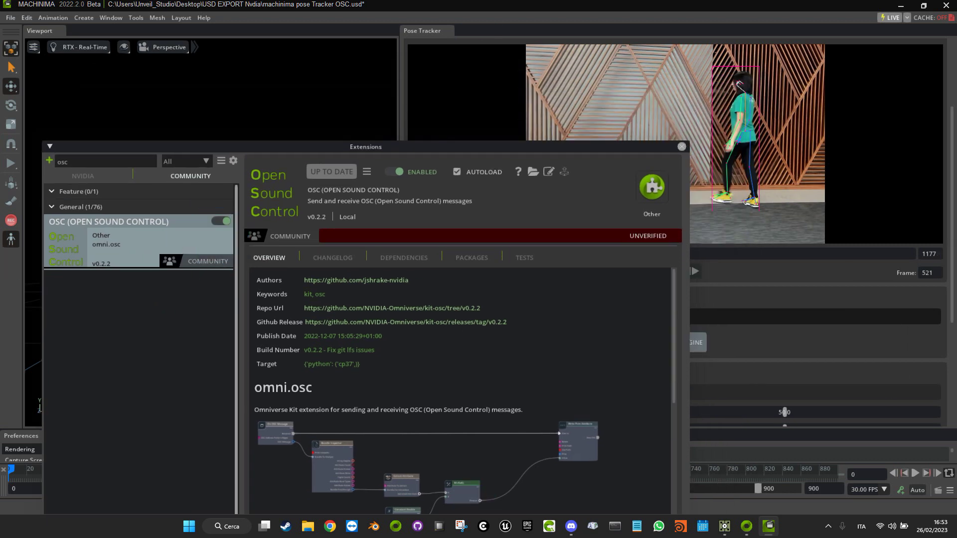
# - Close the extension manager, exit Machinima without saving the stage, and relaunch Omniverse Machinima Beta from the launcher
pyautogui.click(681, 147)
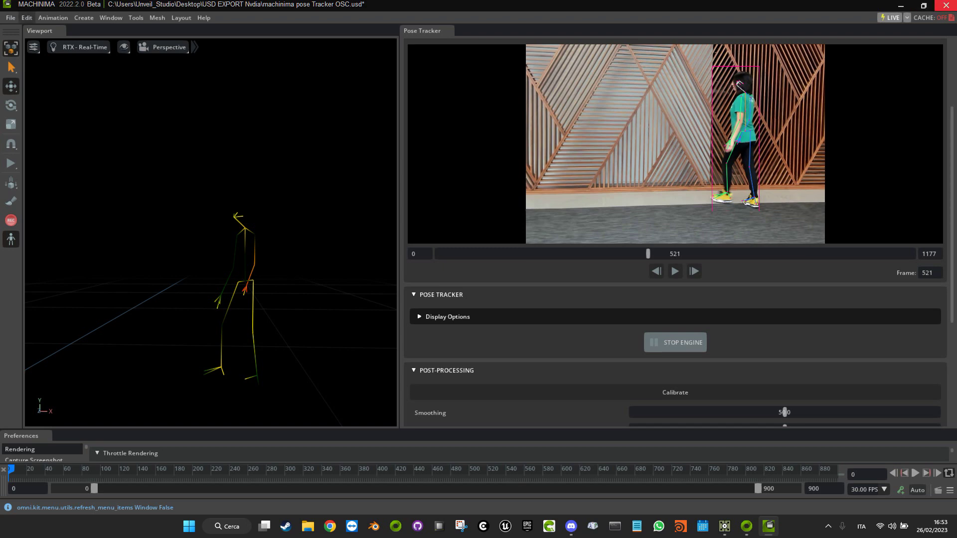
pyautogui.click(945, 5)
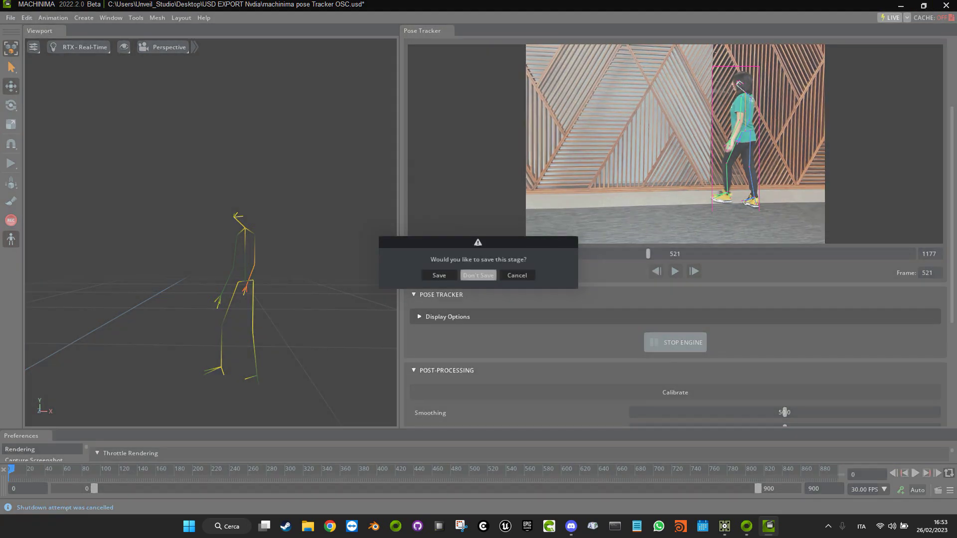
pyautogui.click(478, 275)
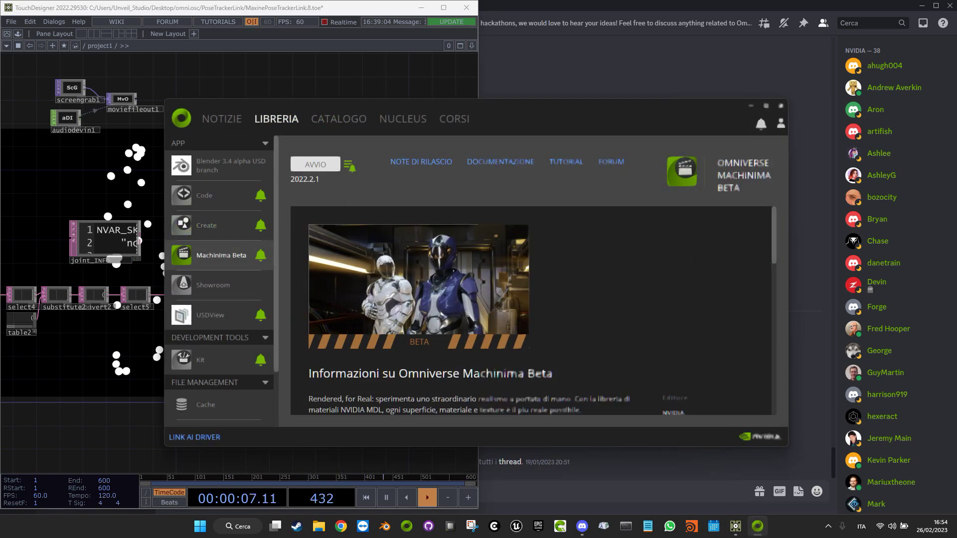
pyautogui.click(316, 165)
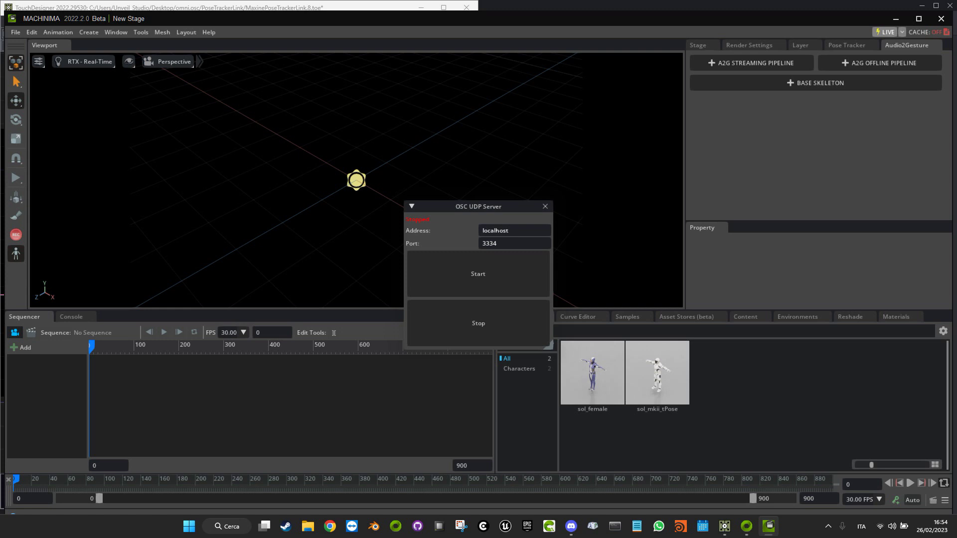
# - Dismiss the floating OSC UDP Server window and show the Pose Tracker panel, widened to about half the workspace
pyautogui.moveTo(479, 206); pyautogui.dragTo(515, 223)
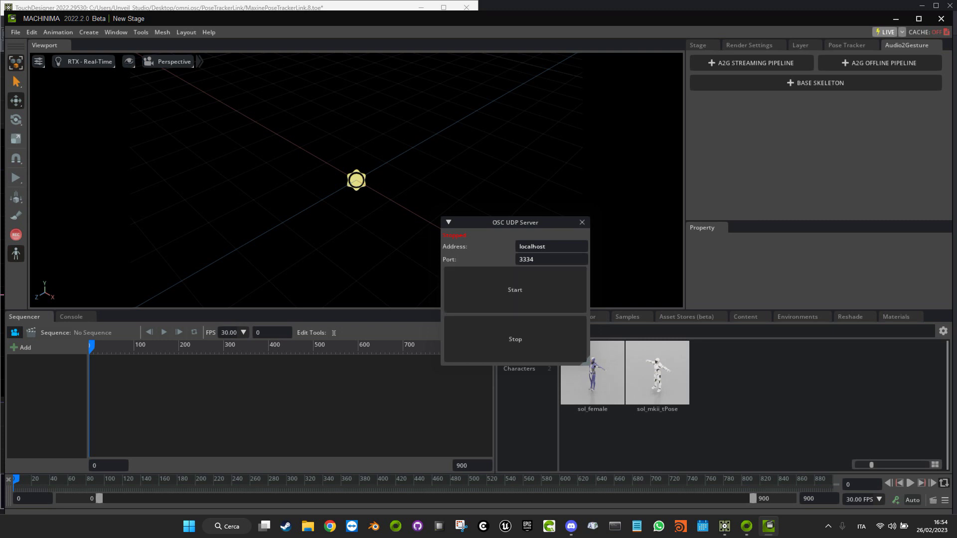
pyautogui.click(583, 222)
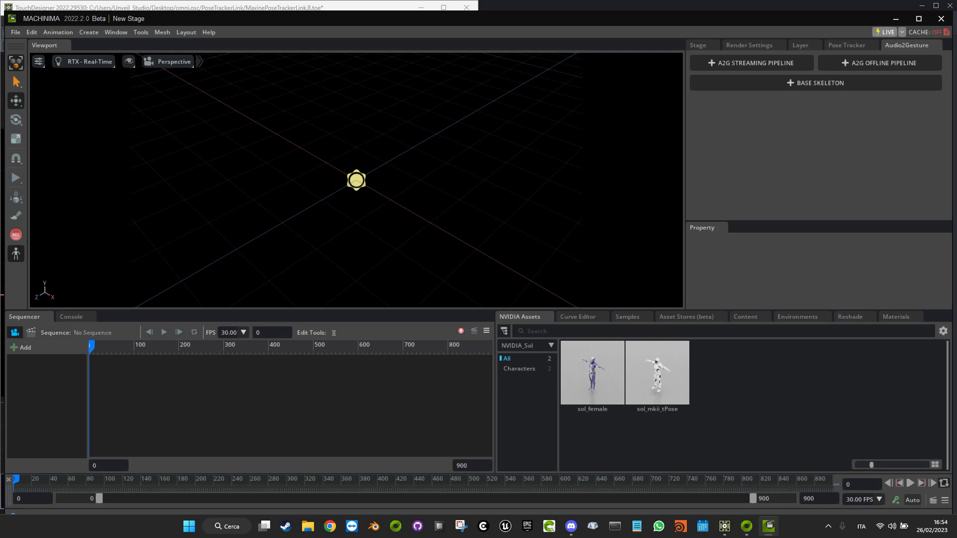
pyautogui.click(848, 45)
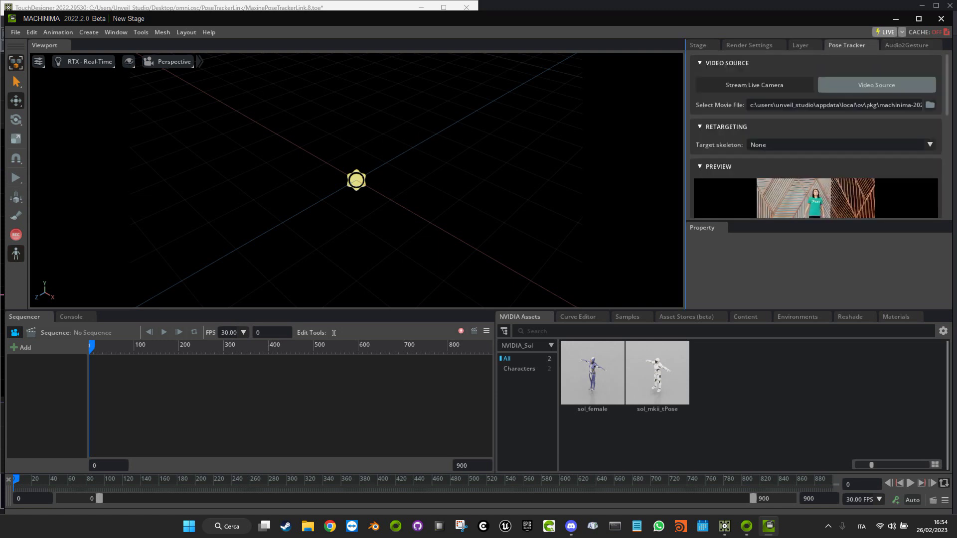
pyautogui.moveTo(685, 174); pyautogui.dragTo(427, 175)
# - Close the Sequencer, Console, Property and all asset, Curve Editor, Content and Materials panels to make room for the Pose Tracker
pyautogui.click(547, 317)
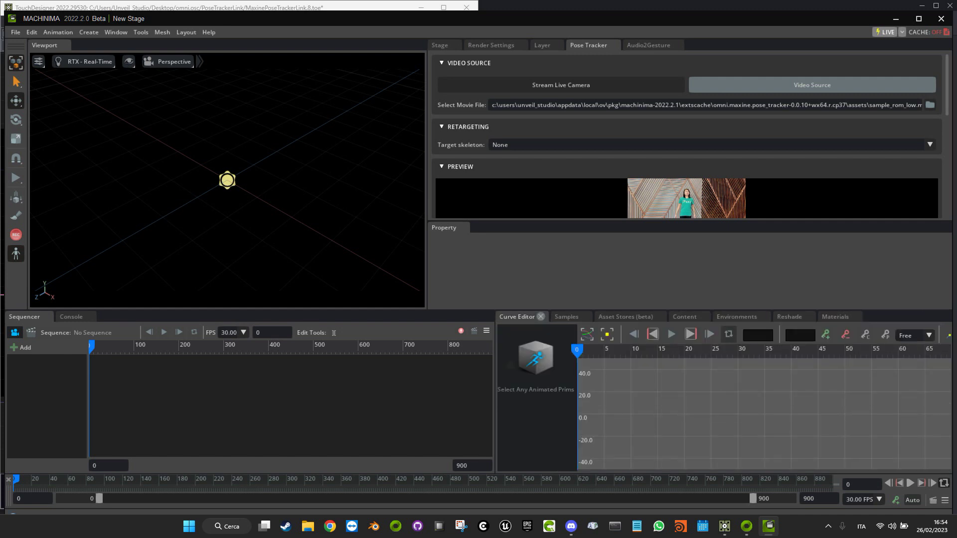
pyautogui.click(542, 317)
pyautogui.click(531, 317)
pyautogui.click(560, 317)
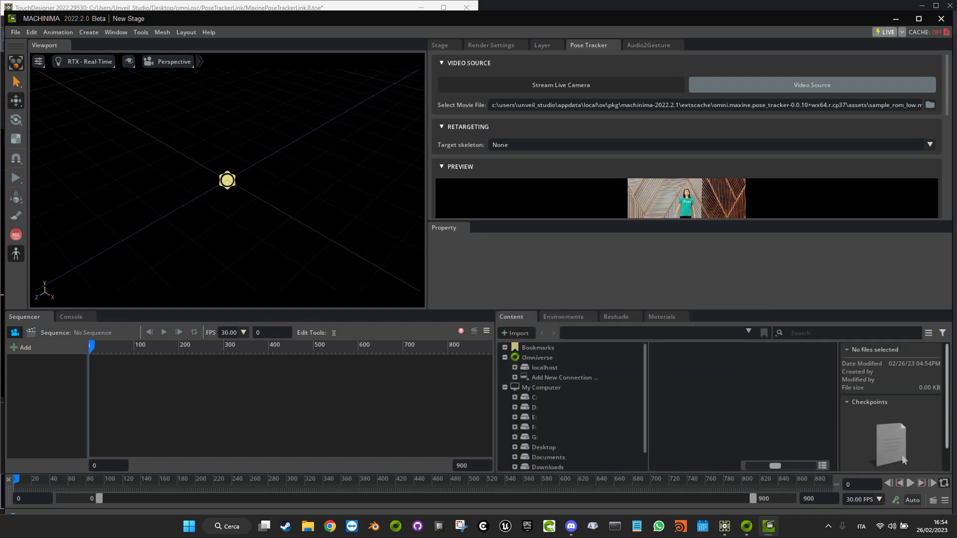
pyautogui.click(532, 317)
pyautogui.click(546, 316)
pyautogui.click(536, 318)
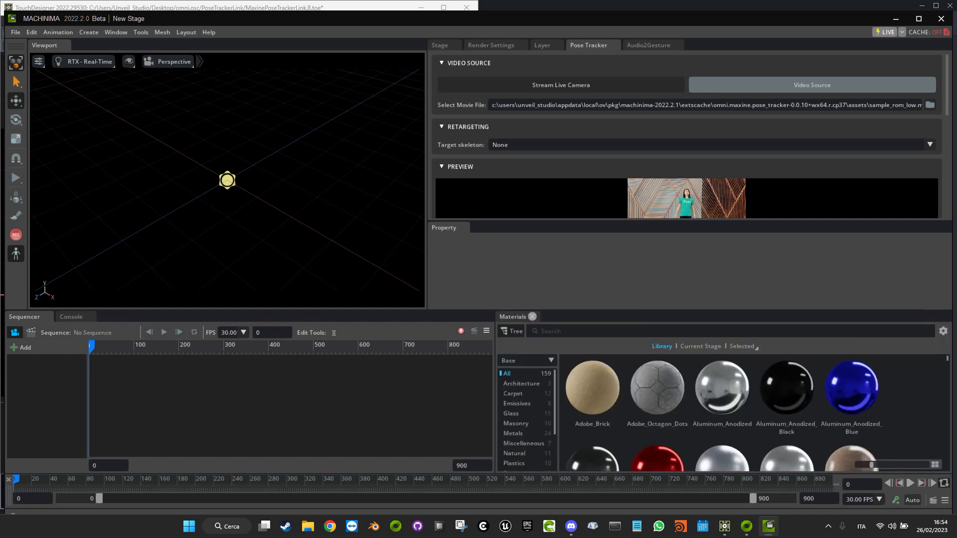
pyautogui.click(539, 317)
pyautogui.click(46, 316)
pyautogui.click(38, 317)
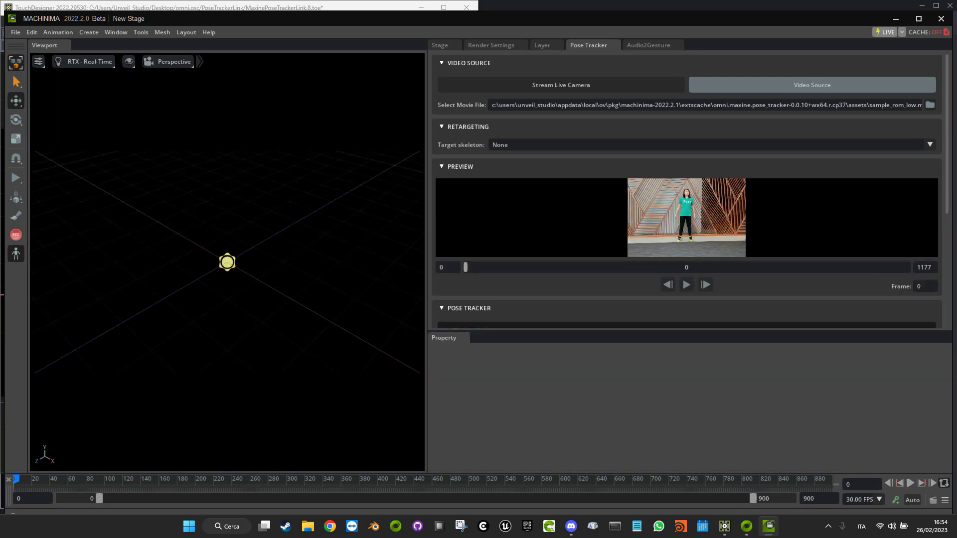
pyautogui.click(462, 337)
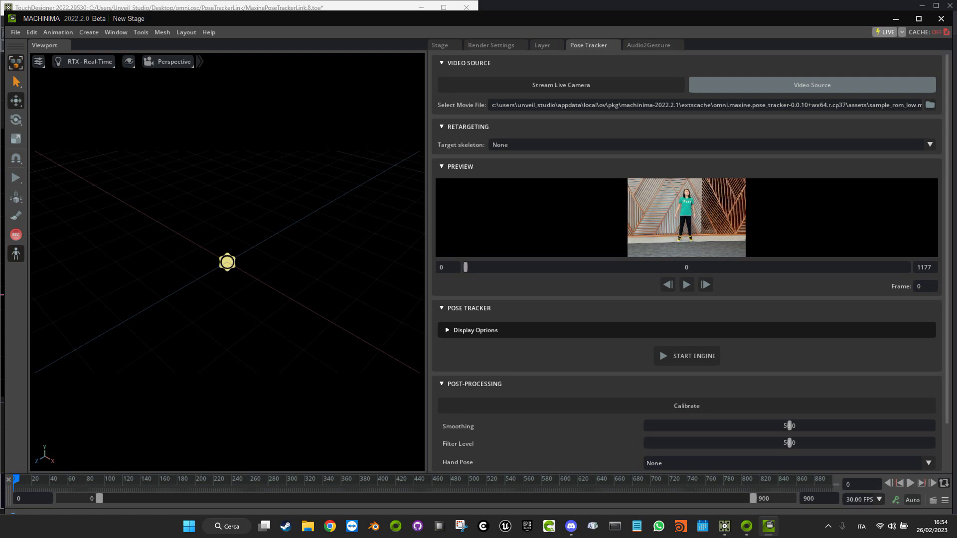
# - Start the pose tracking engine, play the sample video and pause it at frame 198
pyautogui.click(687, 356)
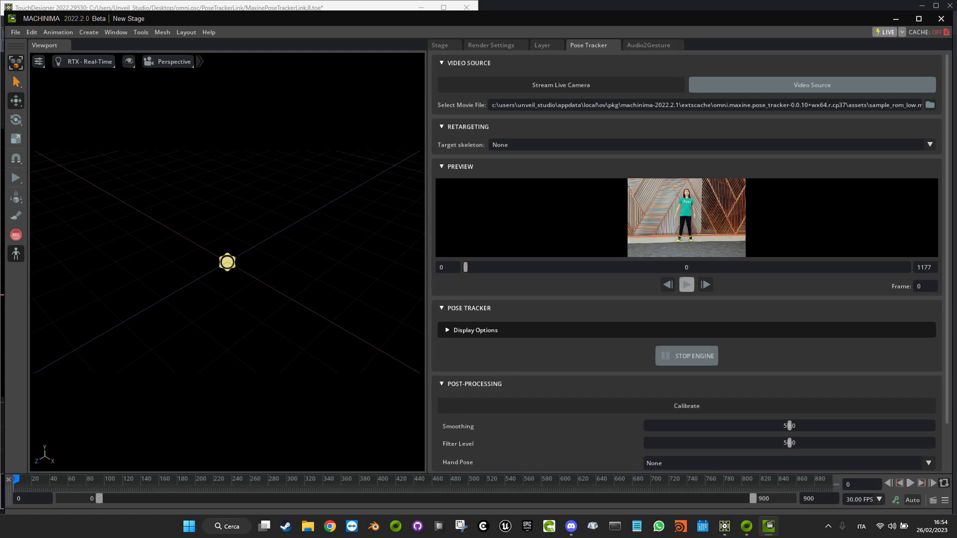
pyautogui.click(687, 285)
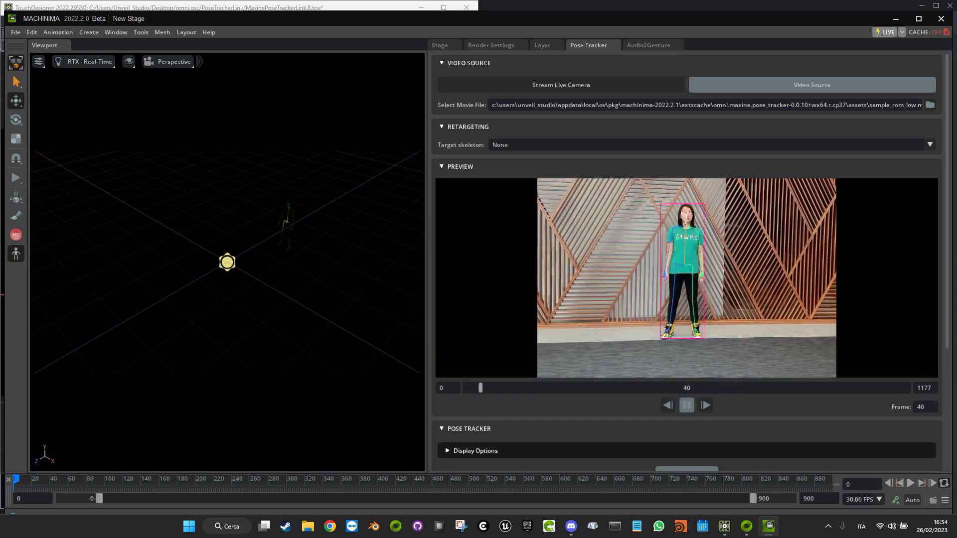
pyautogui.moveTo(259, 269); pyautogui.dragTo(232, 265, button='right')
pyautogui.rightClick(232, 265)
pyautogui.press('Escape')
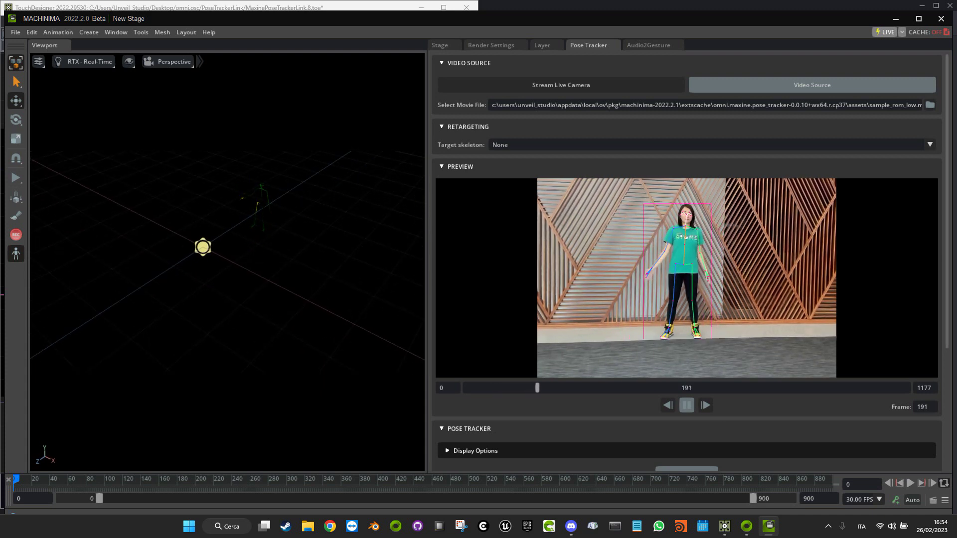
pyautogui.click(688, 406)
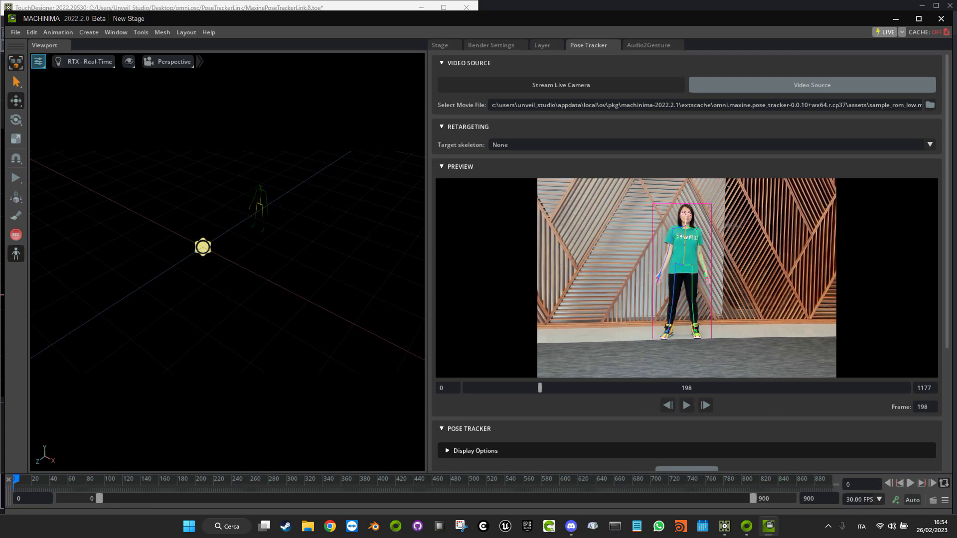
# - Enable Fill Viewport in the viewport settings
pyautogui.click(38, 61)
pyautogui.moveTo(55, 125)
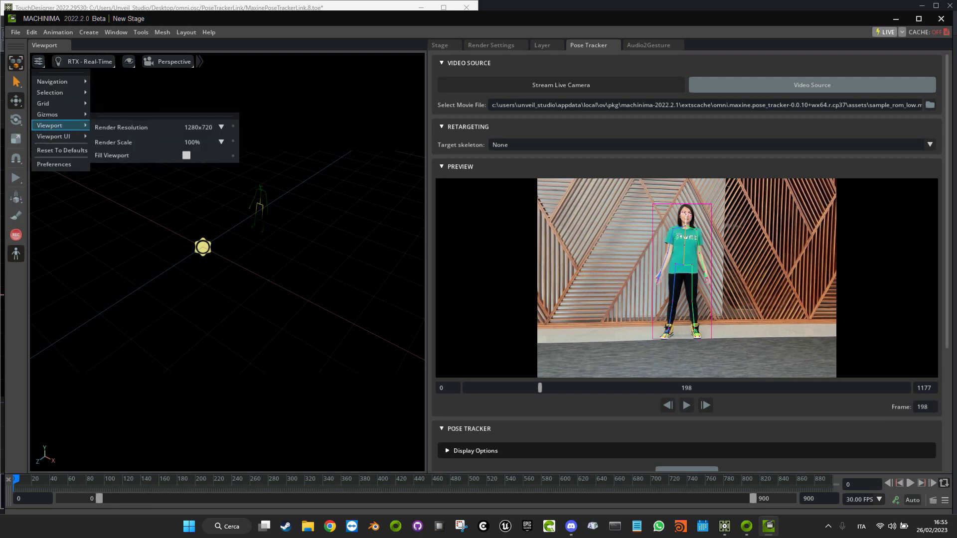
pyautogui.click(186, 155)
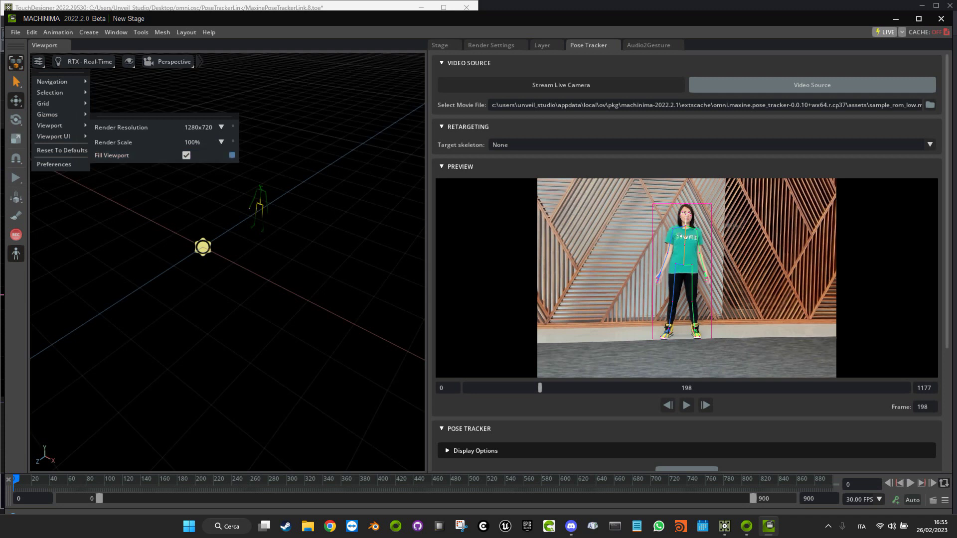
pyautogui.click(259, 259)
# - Turn off Inertia Mode and lower the Navigation Speed in the viewport's navigation settings
pyautogui.moveTo(259, 260); pyautogui.dragTo(162, 239, button='right')
pyautogui.scroll(5, 274, 249)
pyautogui.scroll(-5, 275, 249)
pyautogui.scroll(5, 319, 255)
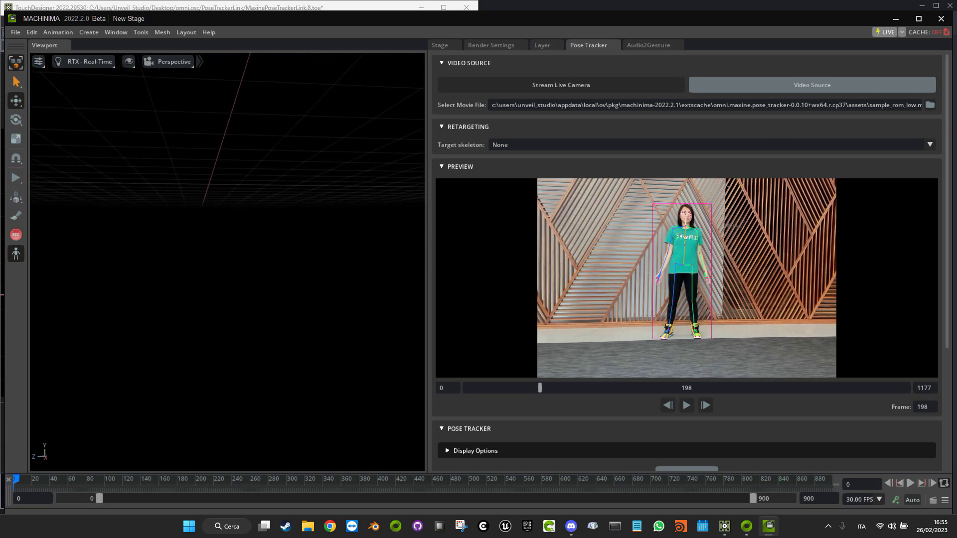
pyautogui.click(39, 62)
pyautogui.moveTo(55, 81)
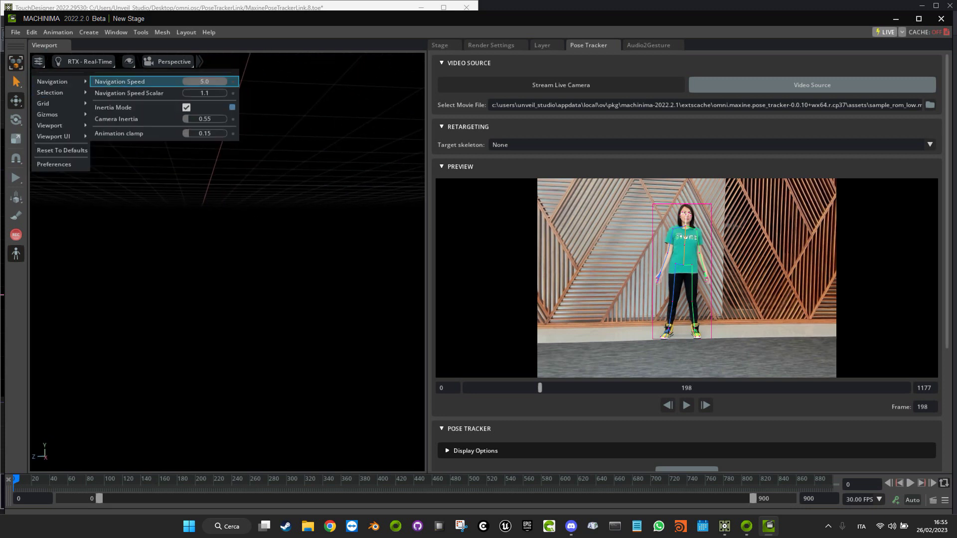
pyautogui.click(186, 108)
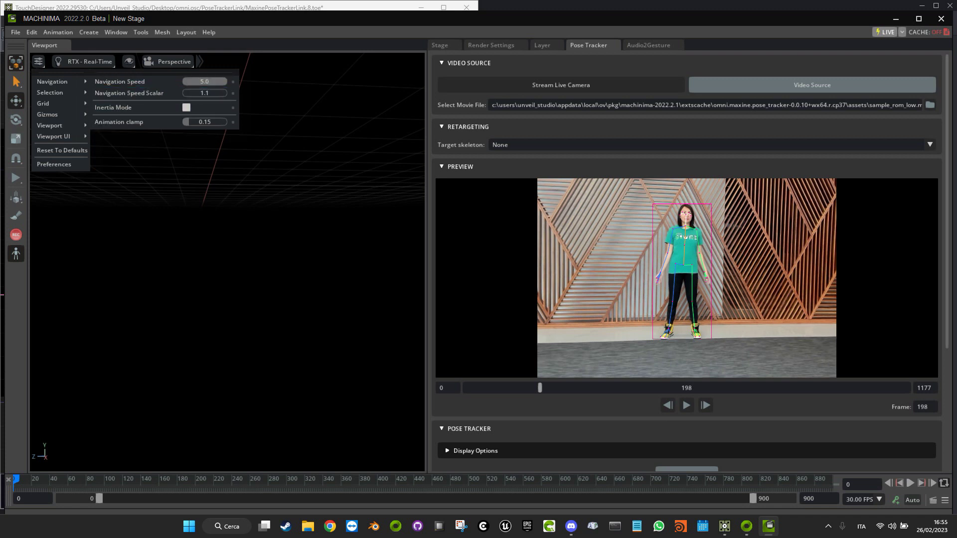
pyautogui.moveTo(193, 82); pyautogui.dragTo(187, 82)
pyautogui.moveTo(212, 174); pyautogui.dragTo(262, 191)
# - Fly the perspective camera to the tracked skeleton and frame its whole body from the front
pyautogui.moveTo(261, 191); pyautogui.dragTo(338, 152, button='right')
pyautogui.scroll(2, 406, 159)
pyautogui.press('w')
pyautogui.press('a')
pyautogui.press('w')
pyautogui.press('w')
pyautogui.press('s')
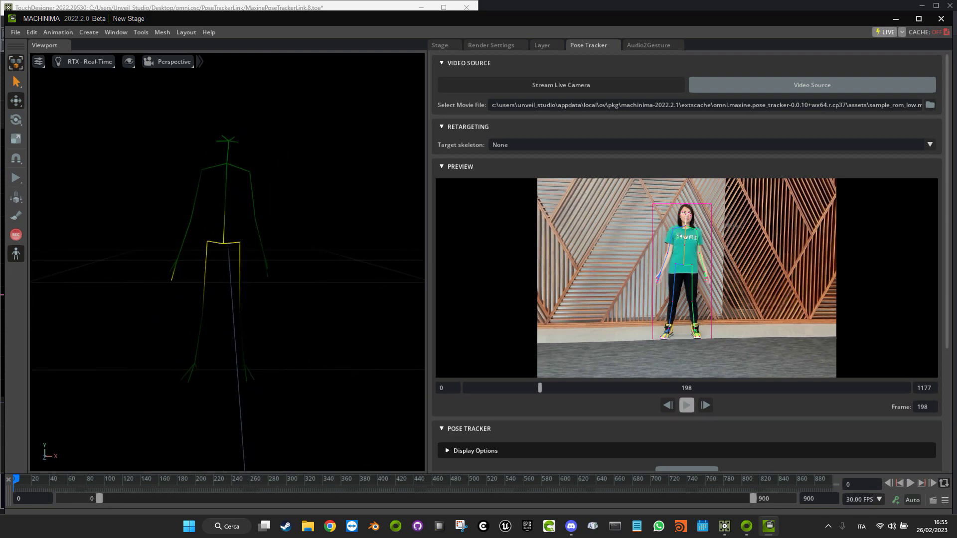
# - Resume the sample video, pause it at frame 400, and maximize the Machinima window
pyautogui.click(686, 405)
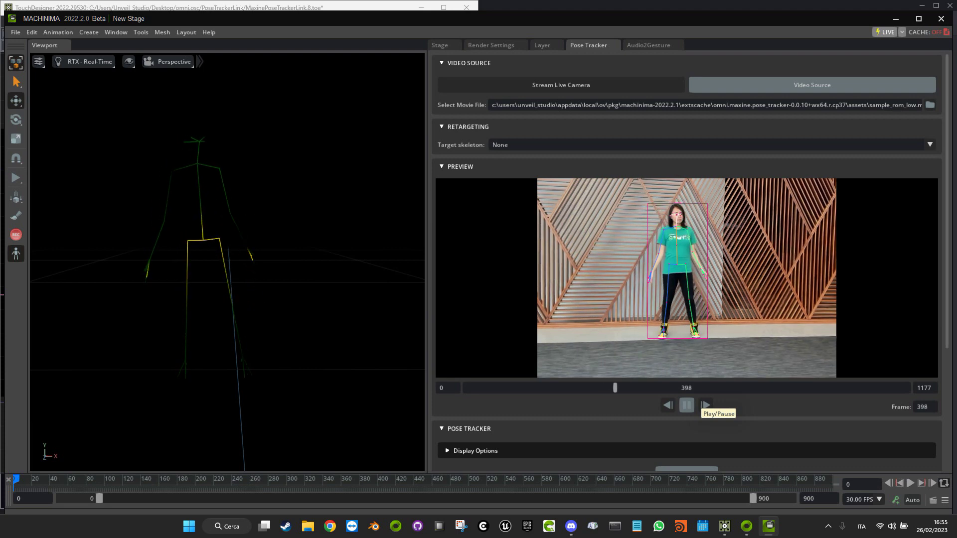
pyautogui.click(687, 406)
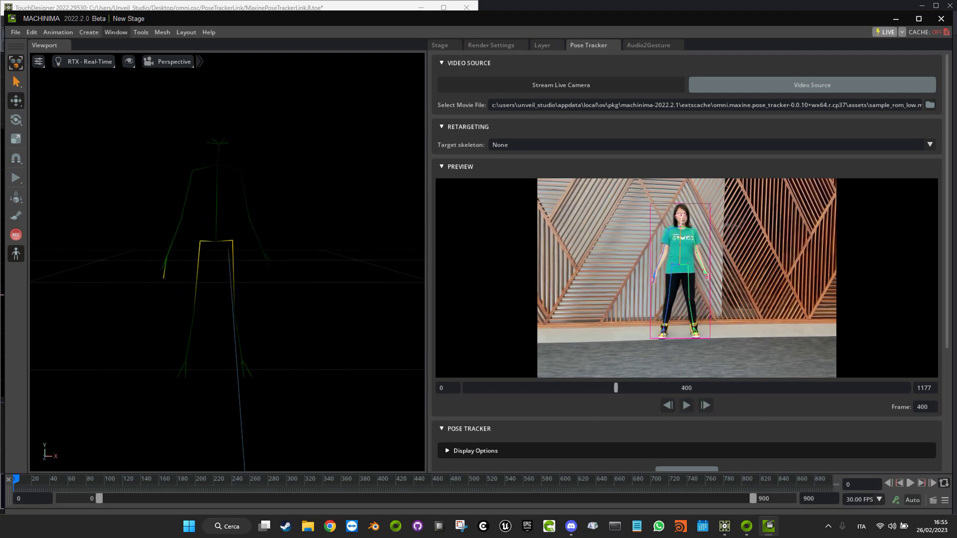
pyautogui.click(919, 19)
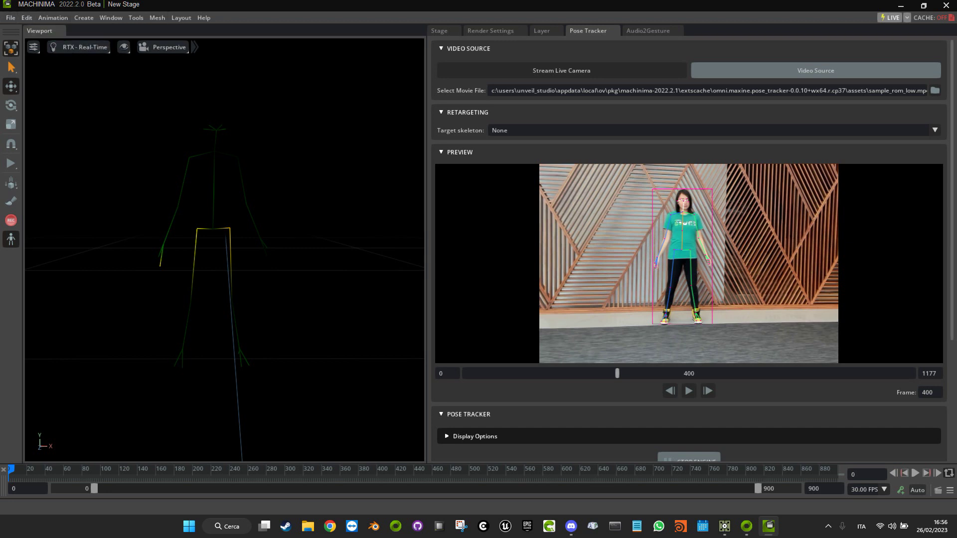
# - Search the NVIDIA extensions for "pose" and look through the overview of the Maxine Pose Tracker extension
pyautogui.click(157, 18)
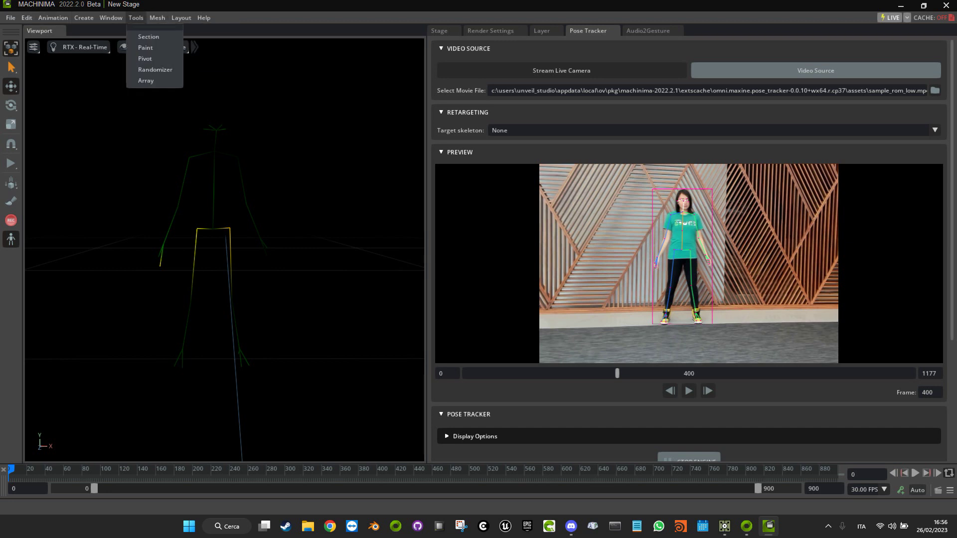
pyautogui.moveTo(84, 18)
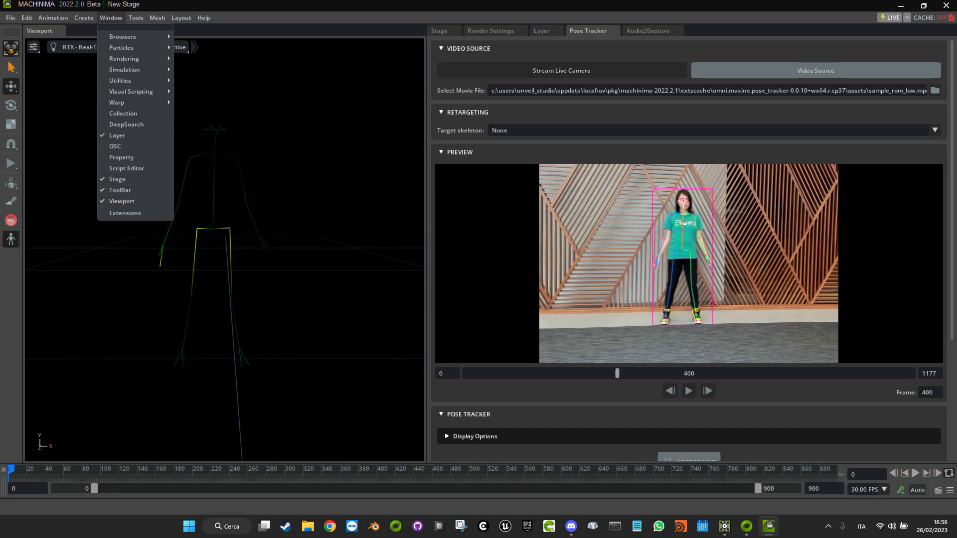
pyautogui.click(125, 213)
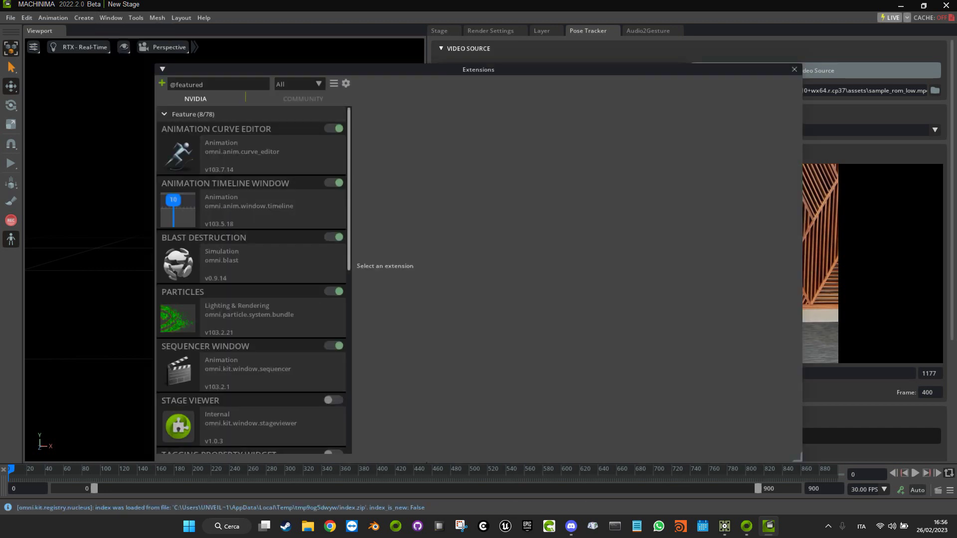
pyautogui.moveTo(212, 85); pyautogui.dragTo(169, 85)
pyautogui.write('pose')
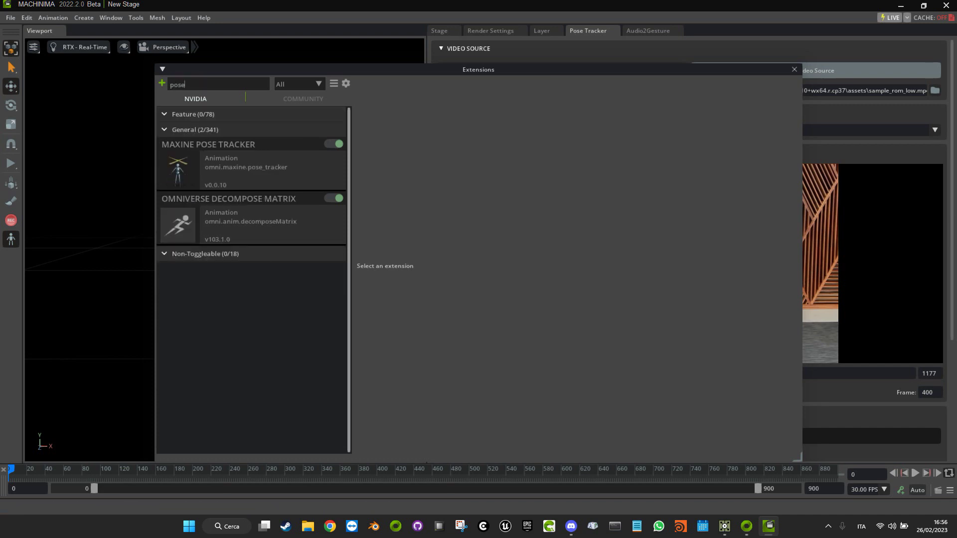
pyautogui.click(248, 167)
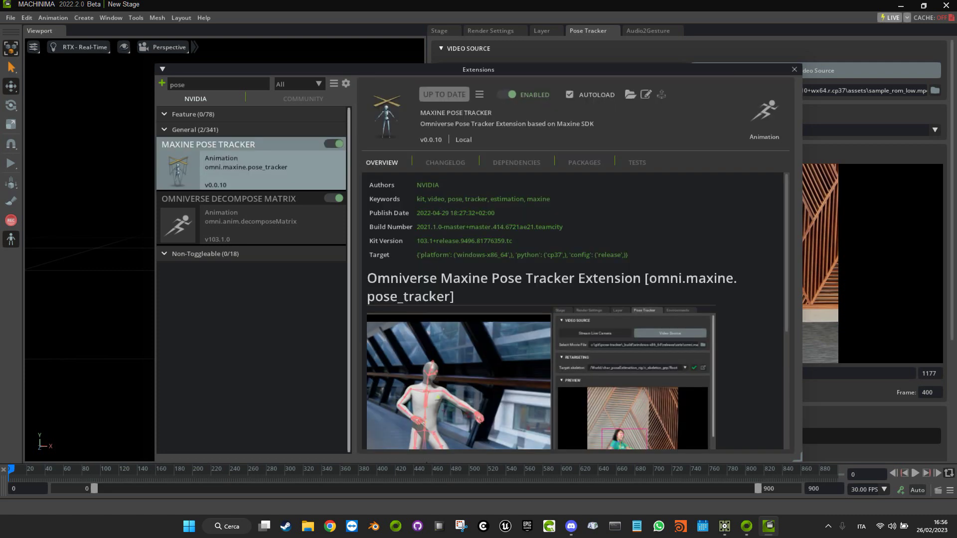
pyautogui.moveTo(478, 69); pyautogui.dragTo(464, 60)
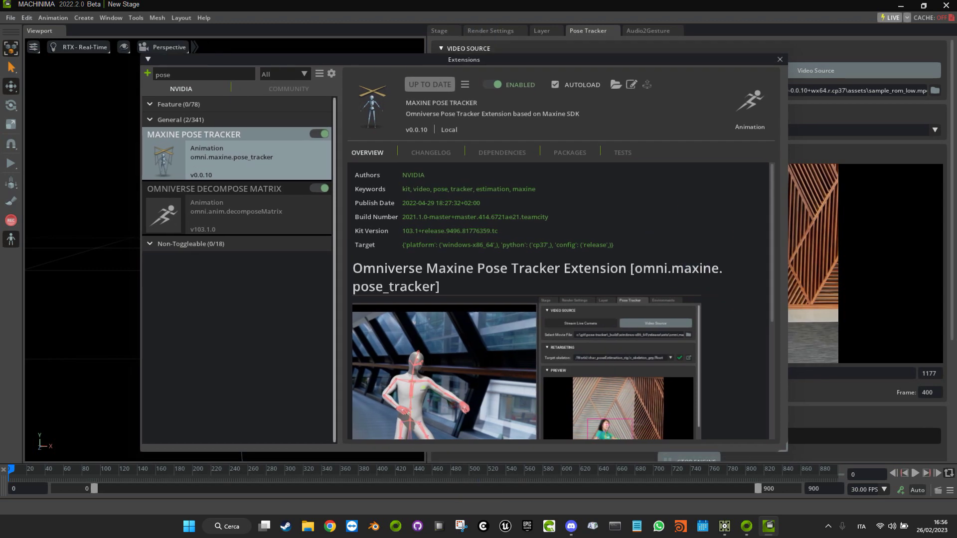
pyautogui.scroll(-3, 561, 299)
pyautogui.scroll(3, 561, 299)
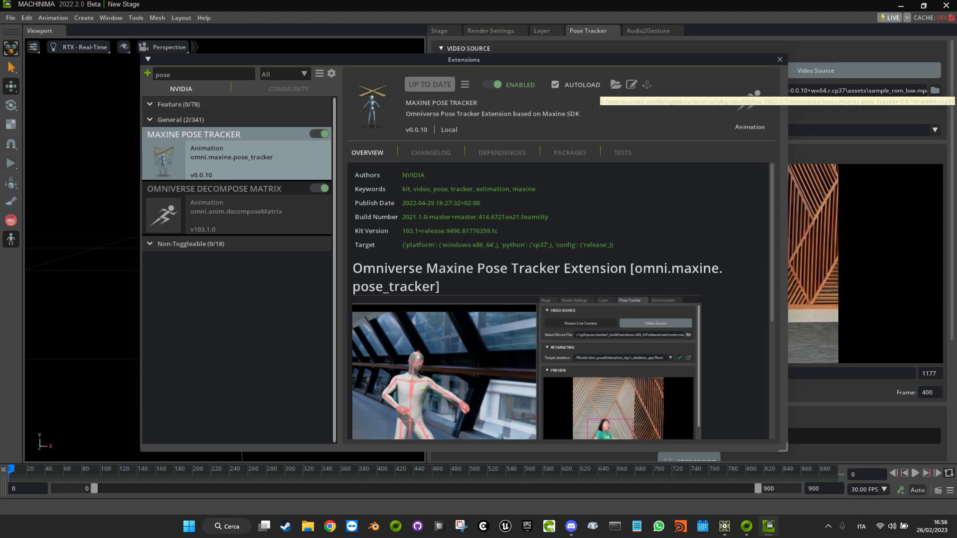
# - Open the Maxine Pose Tracker extension's folder in File Explorer and show the contents of its assets folder
pyautogui.click(617, 84)
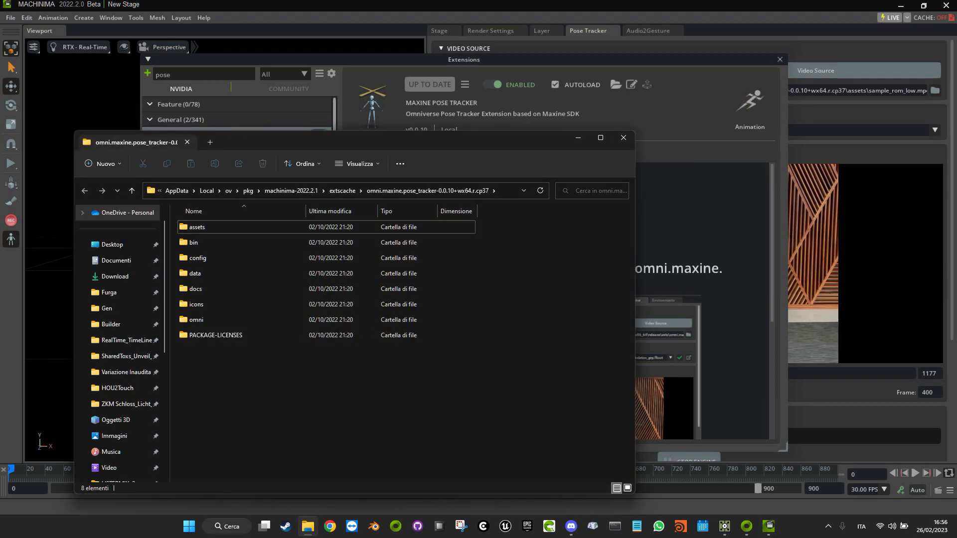
pyautogui.moveTo(318, 142); pyautogui.dragTo(373, 103)
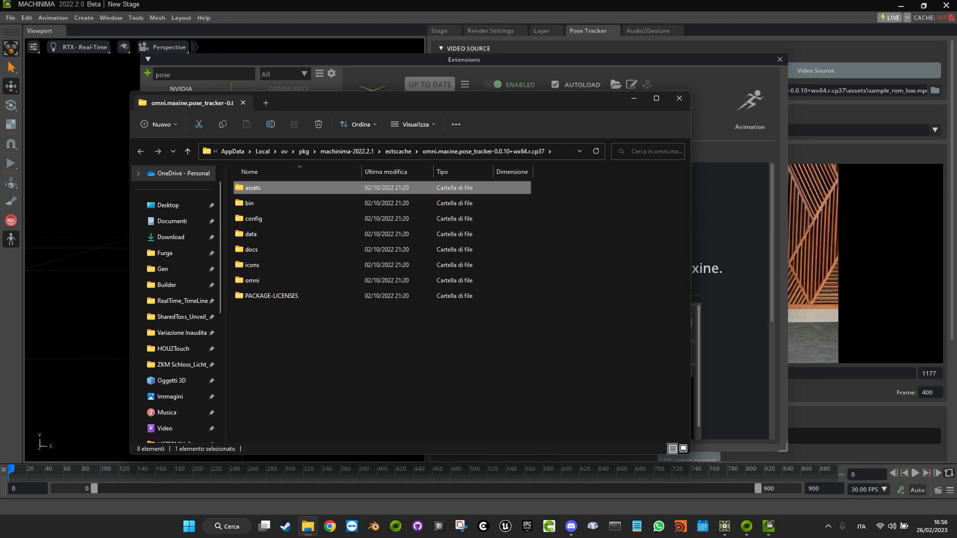
pyautogui.doubleClick(253, 188)
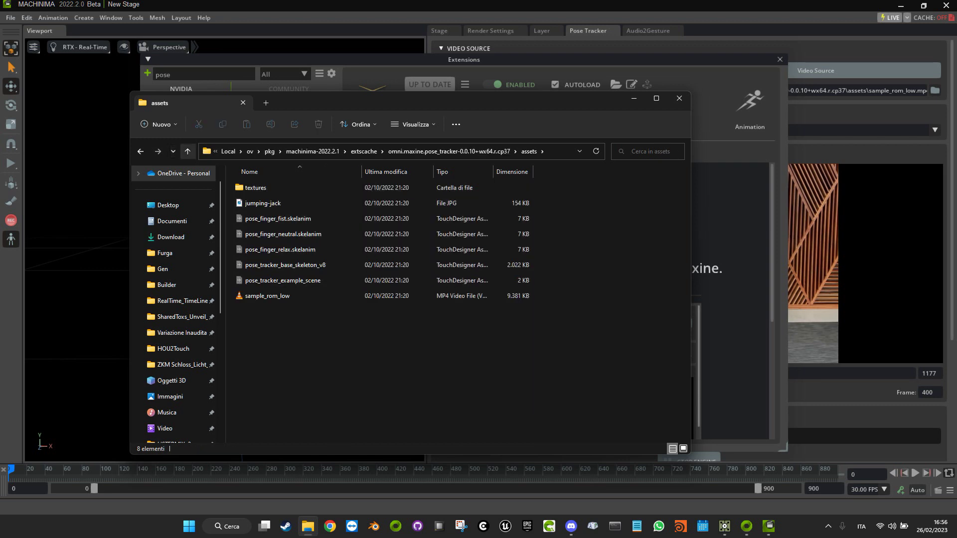
# - Look through the contents of the bin, config and data folders of the pose tracker extension
pyautogui.click(187, 151)
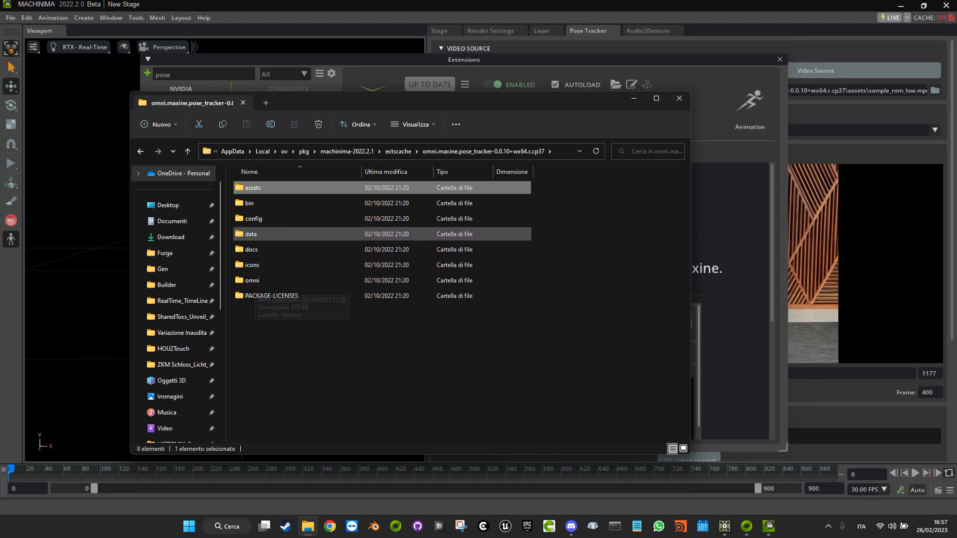
pyautogui.doubleClick(249, 203)
pyautogui.click(188, 152)
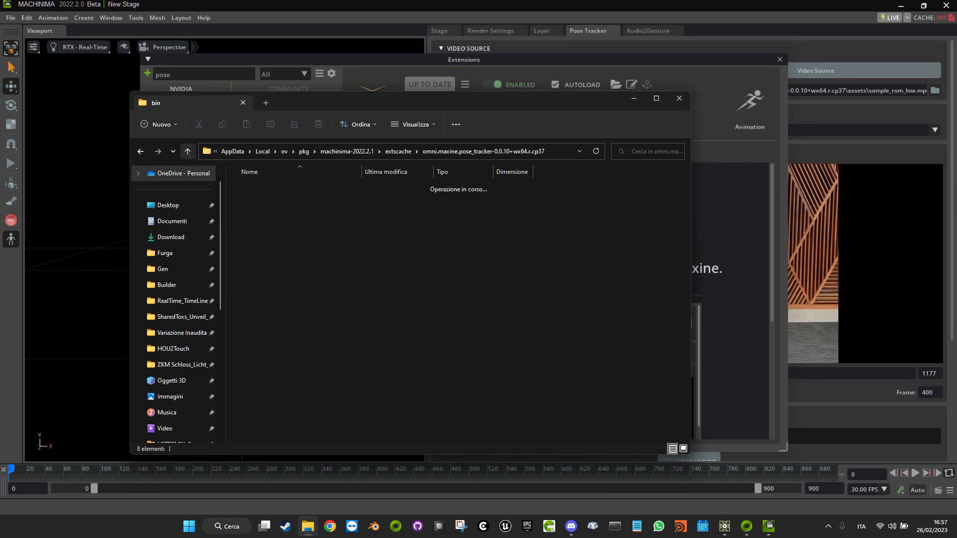
pyautogui.doubleClick(254, 219)
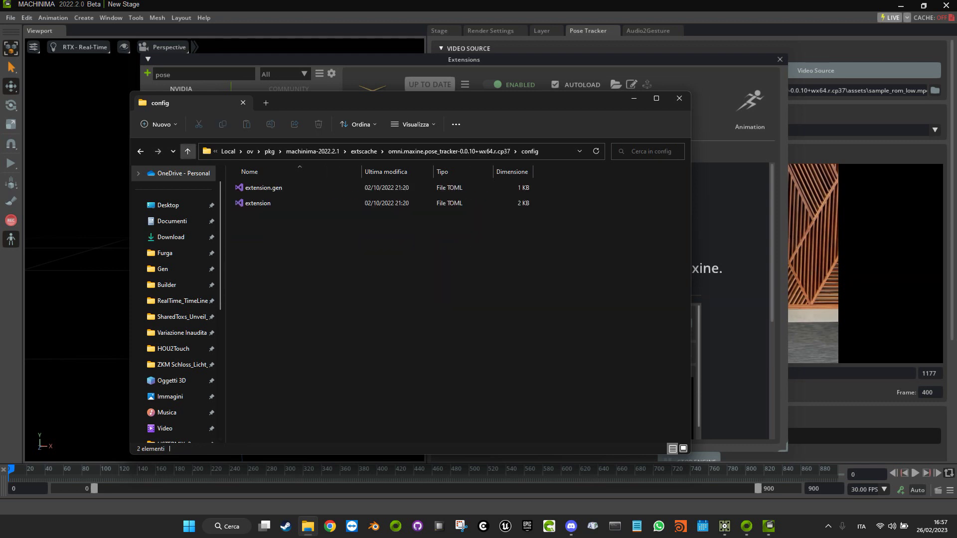
pyautogui.click(188, 152)
pyautogui.doubleClick(250, 234)
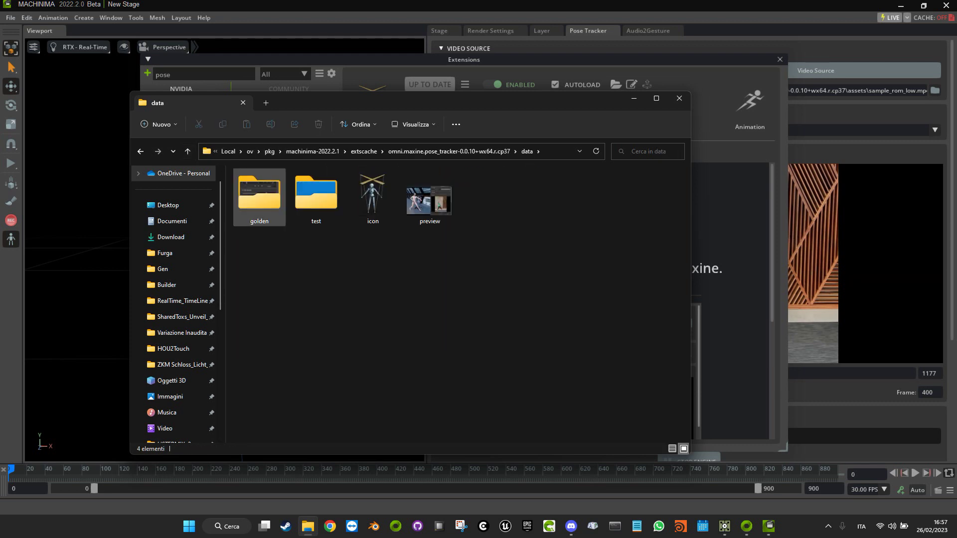
pyautogui.click(188, 152)
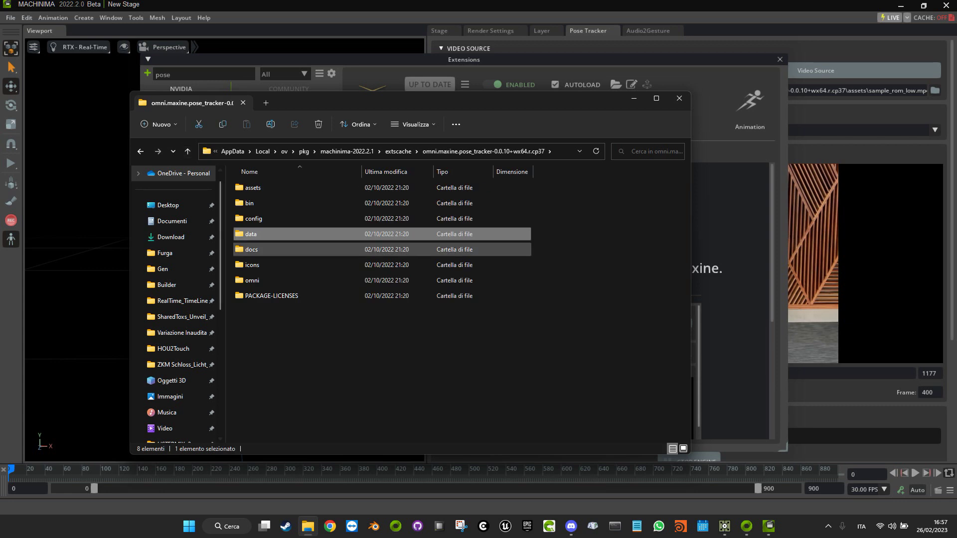
# - Open the extension's impl folder under omni, maxine and pose_tracker in File Explorer
pyautogui.click(252, 280)
pyautogui.doubleClick(252, 280)
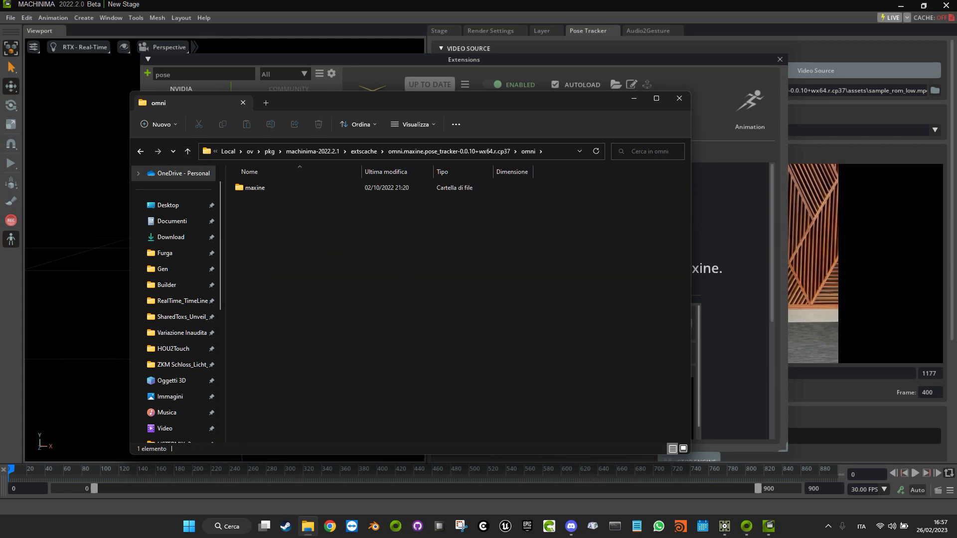
pyautogui.doubleClick(252, 187)
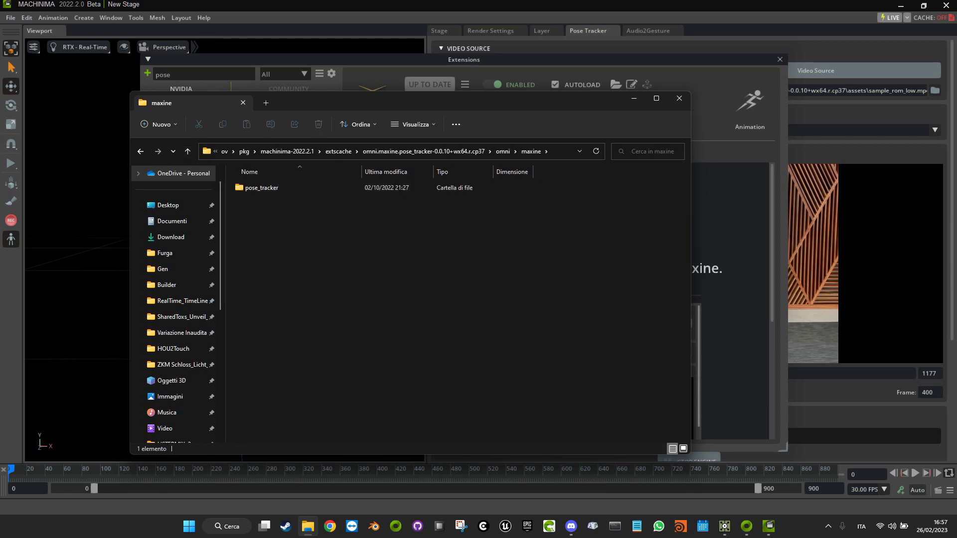
pyautogui.click(262, 188)
pyautogui.doubleClick(262, 187)
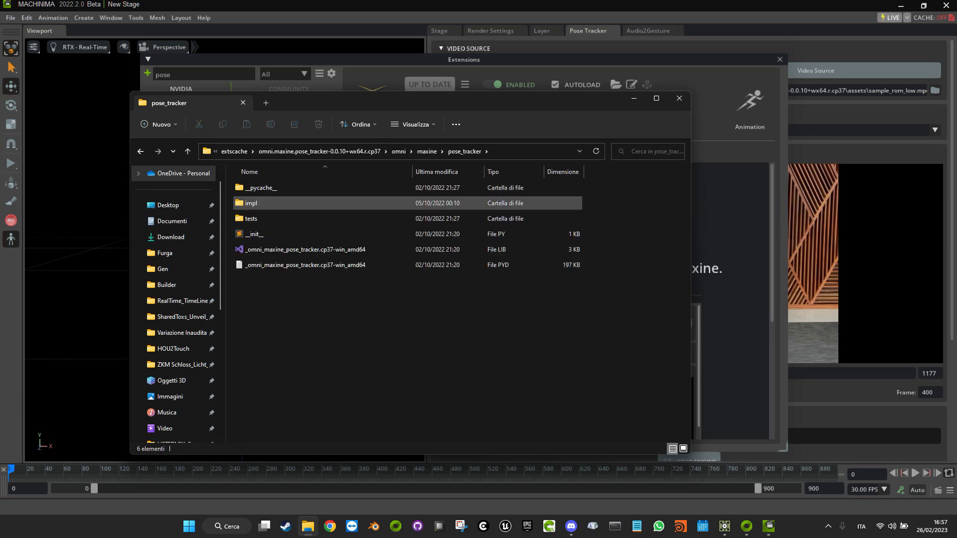
pyautogui.doubleClick(251, 203)
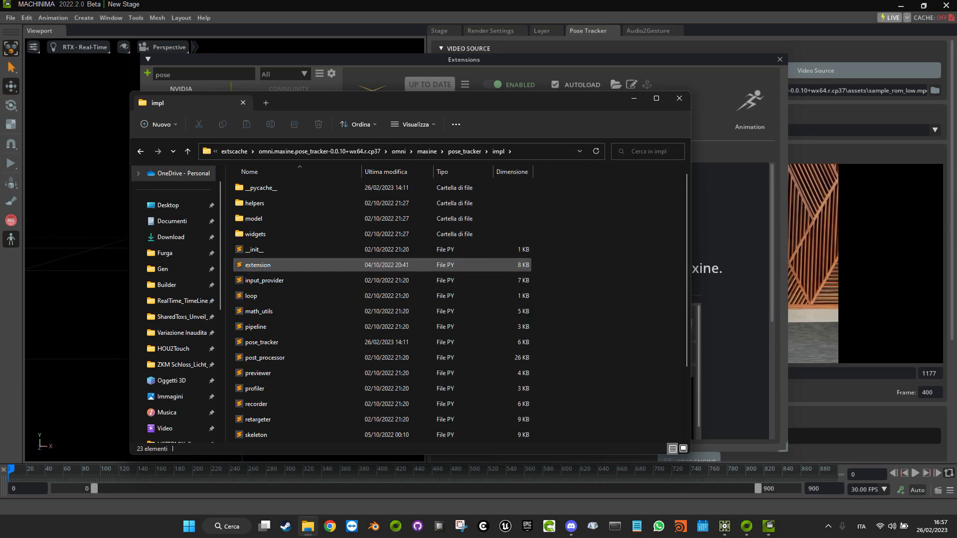
# - Open the pose_tracker Python file from the impl folder in Sublime Text, maximize the editor and show the beginning of the code
pyautogui.scroll(-2, 259, 234)
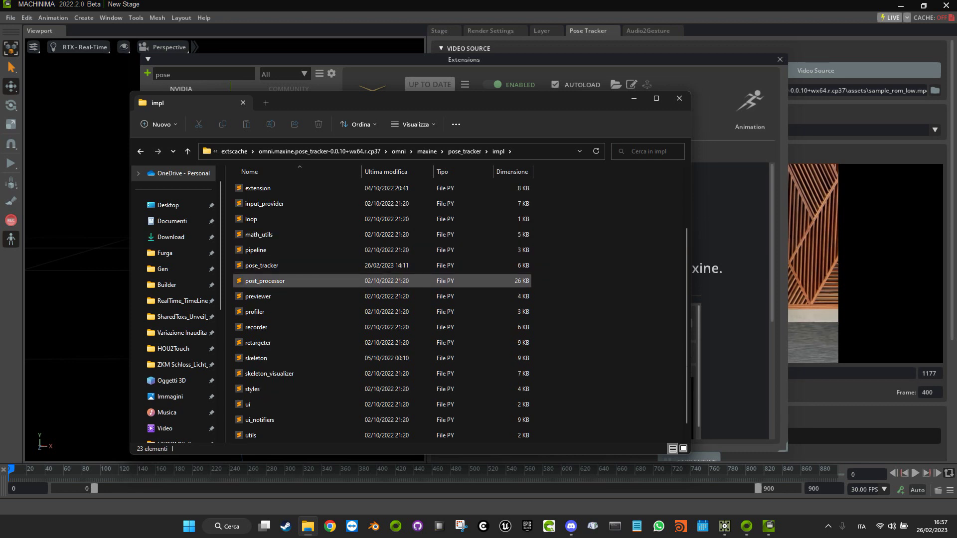
pyautogui.click(265, 280)
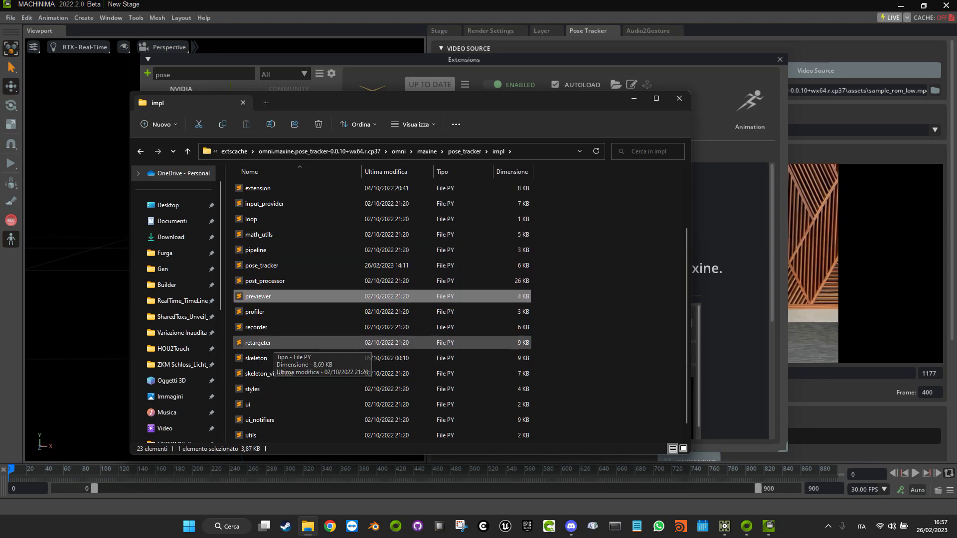
pyautogui.click(255, 312)
pyautogui.click(262, 266)
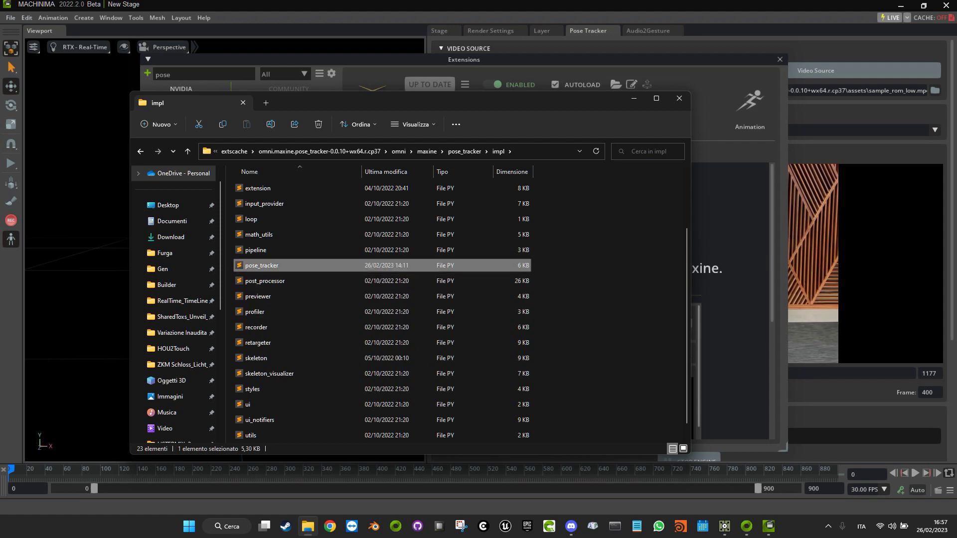
pyautogui.doubleClick(262, 266)
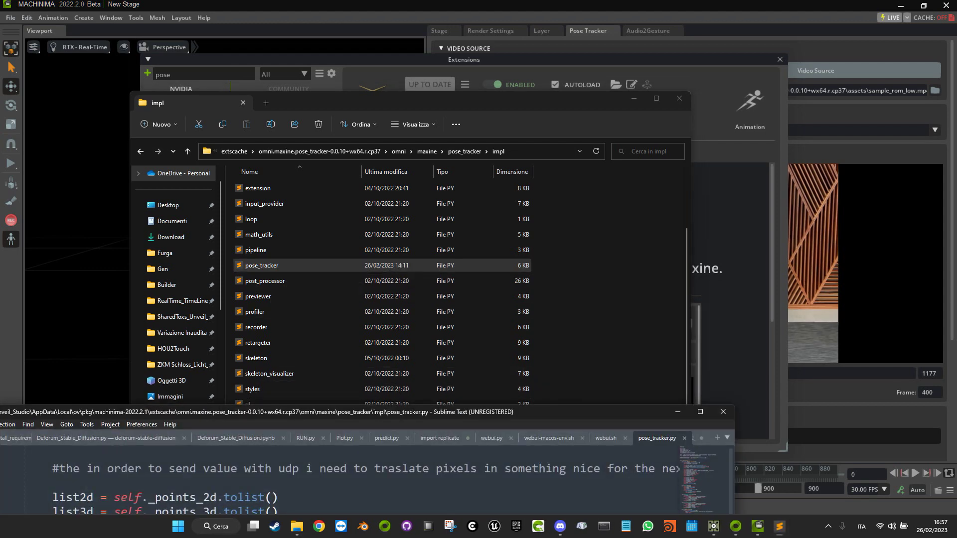
pyautogui.click(701, 412)
pyautogui.scroll(20, 478, 270)
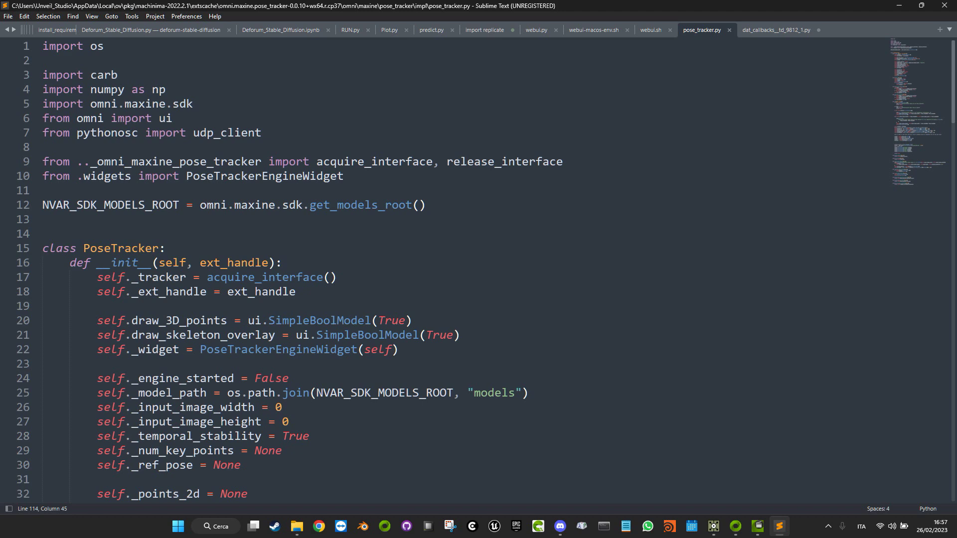
# - Bring Machinima's Extensions window forward, switch back to pose_tracker.py in Sublime Text, and highlight the line importing udp_client from pythonosc
pyautogui.moveTo(334, 4); pyautogui.dragTo(333, 241)
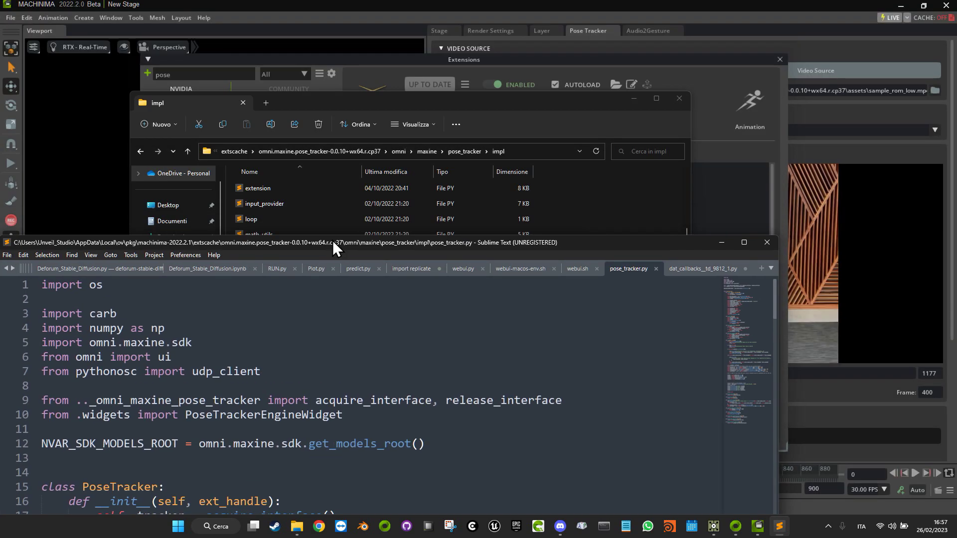
pyautogui.click(379, 60)
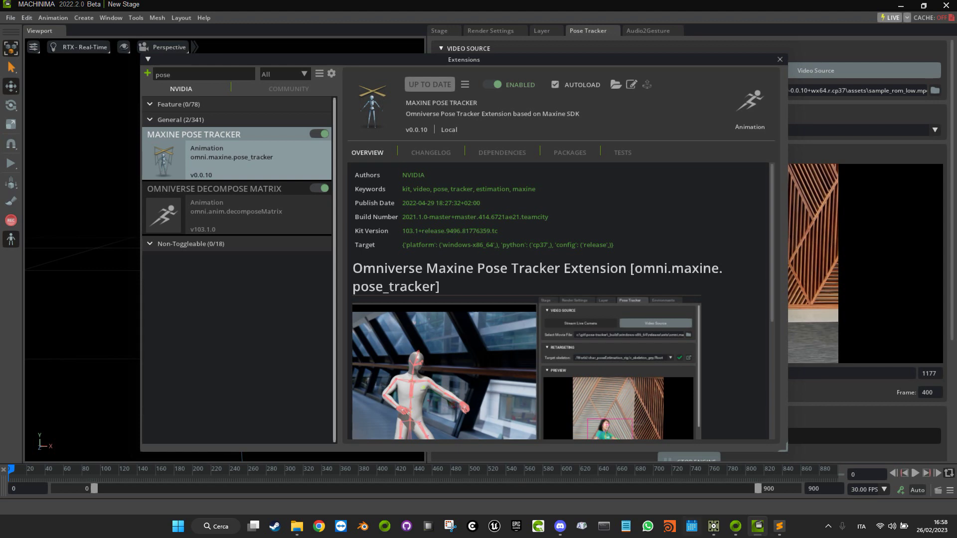
pyautogui.moveTo(736, 526)
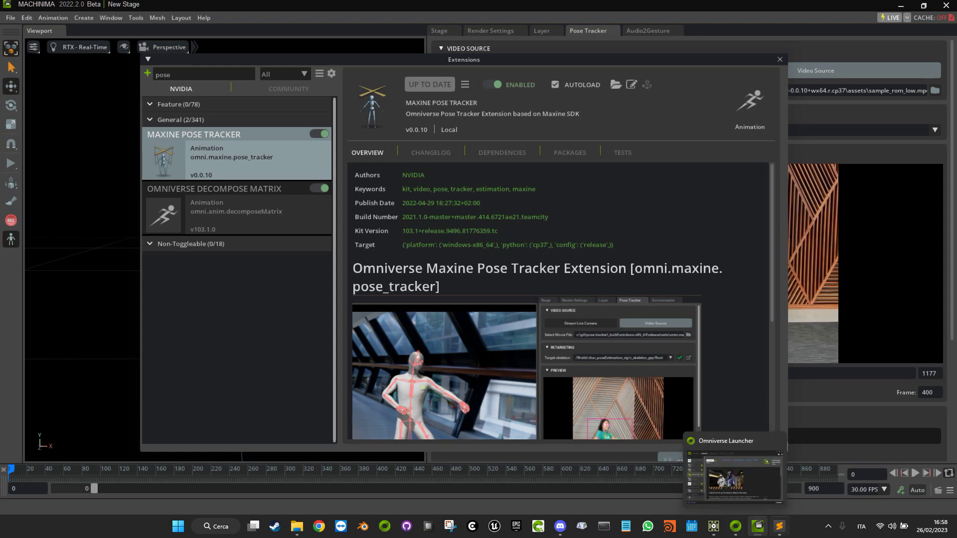
pyautogui.click(779, 526)
pyautogui.moveTo(394, 242); pyautogui.dragTo(499, 137)
pyautogui.moveTo(368, 264); pyautogui.dragTo(149, 264)
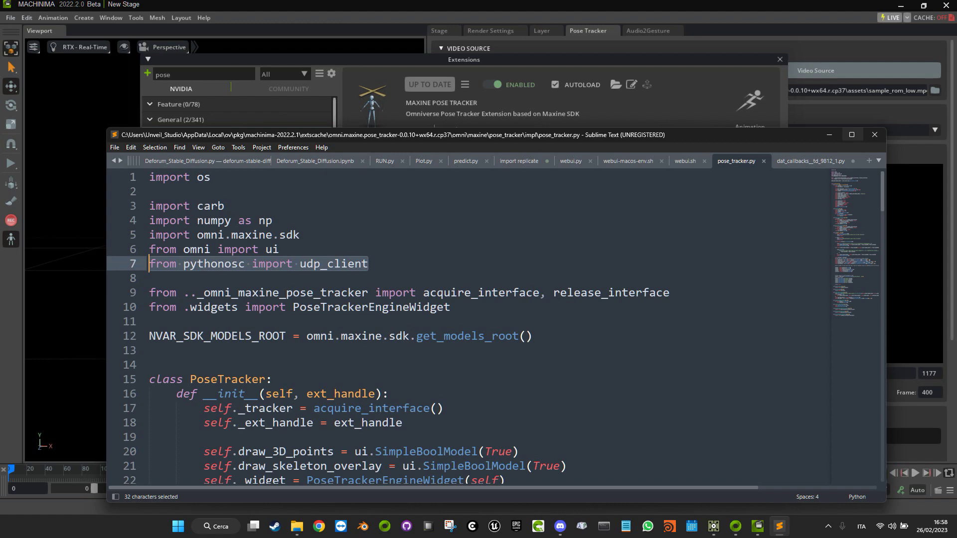
# - Maximize the editor, highlight the line 90 comment about getting the np array from the tracker, and place the cursor after self._tracker.run(frame)
pyautogui.click(852, 134)
pyautogui.scroll(-4, 852, 149)
pyautogui.scroll(-20, 479, 269)
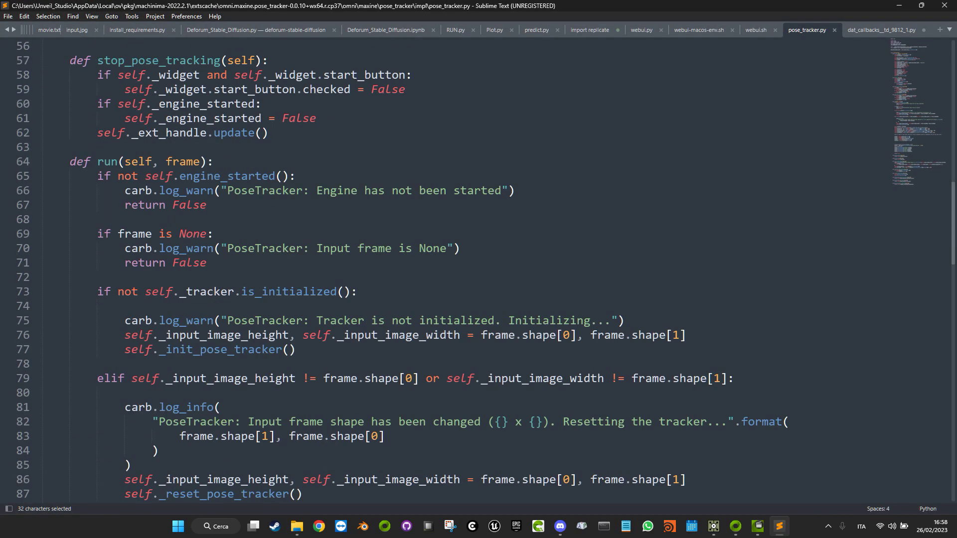
pyautogui.scroll(13, 479, 269)
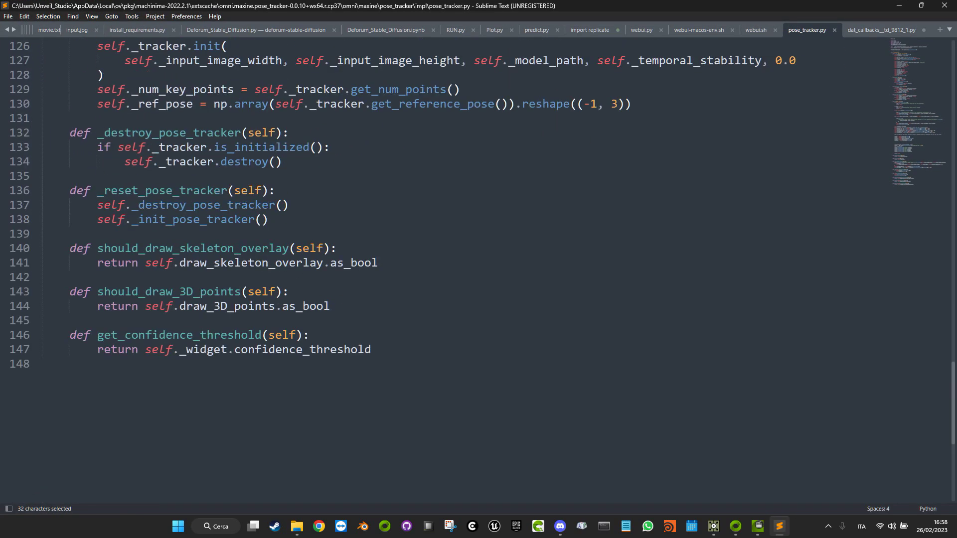
pyautogui.scroll(5, 478, 269)
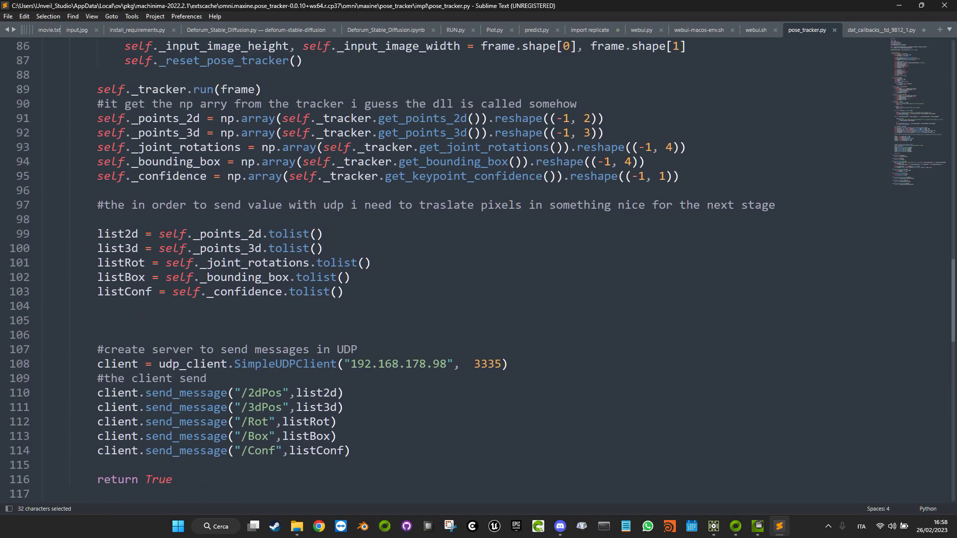
pyautogui.scroll(2, 479, 269)
pyautogui.moveTo(91, 176); pyautogui.dragTo(577, 176)
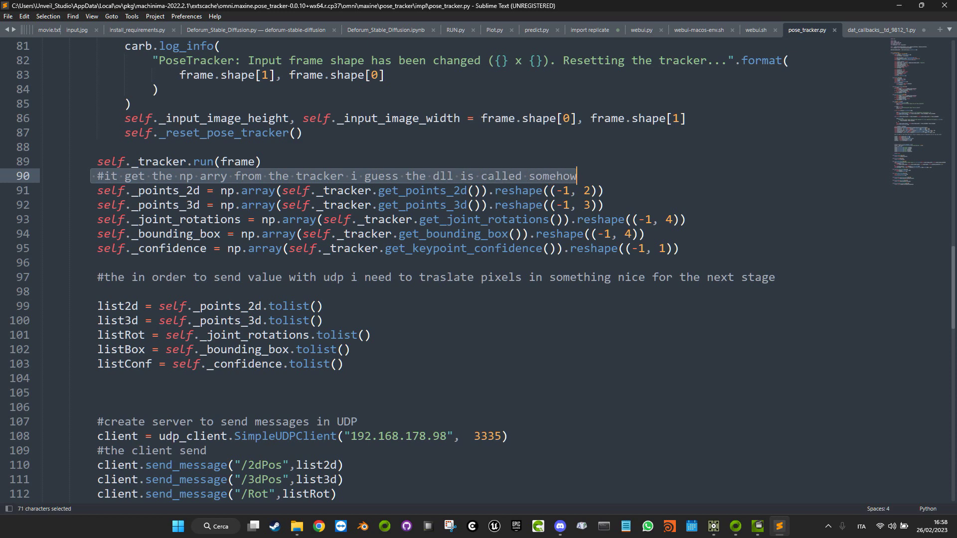
pyautogui.click(262, 162)
# - Examine the code around the self._tracker.run(frame) call and highlight the self._points_2d variable on line 91
pyautogui.scroll(5, 448, 269)
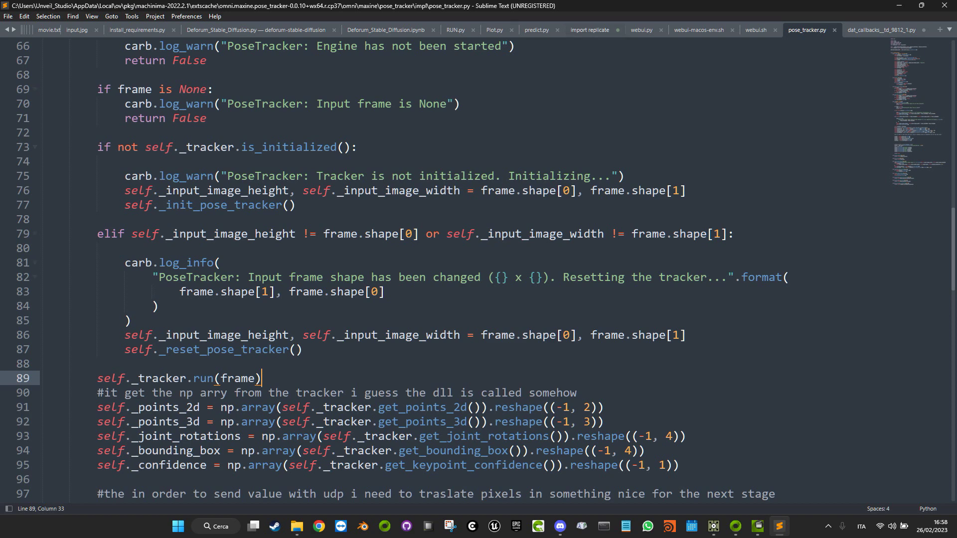
pyautogui.scroll(-2, 479, 269)
pyautogui.scroll(2, 479, 269)
pyautogui.scroll(-3, 479, 269)
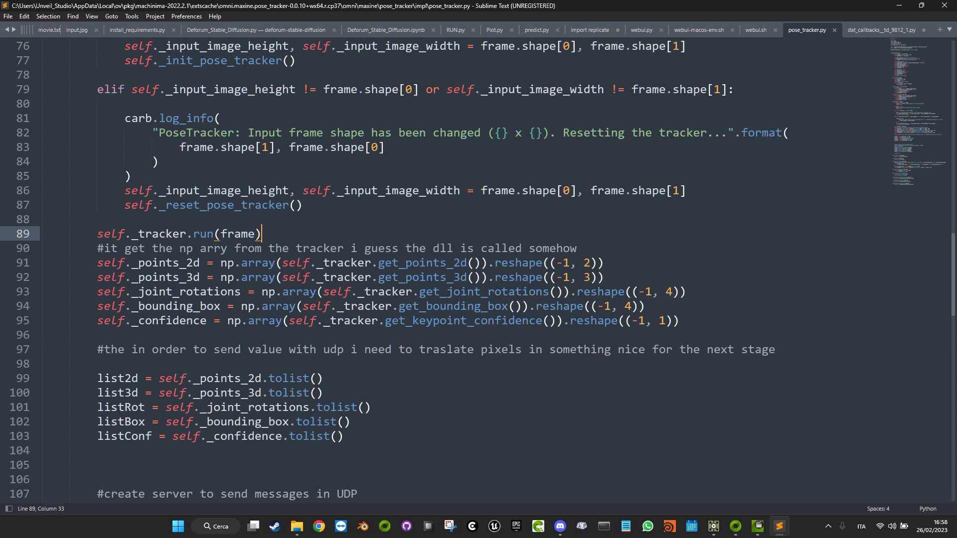
pyautogui.moveTo(97, 263); pyautogui.dragTo(207, 263)
# - Highlight the variable initializations from self._points_2d to self.jump in the PoseTracker __init__ method
pyautogui.scroll(20, 207, 263)
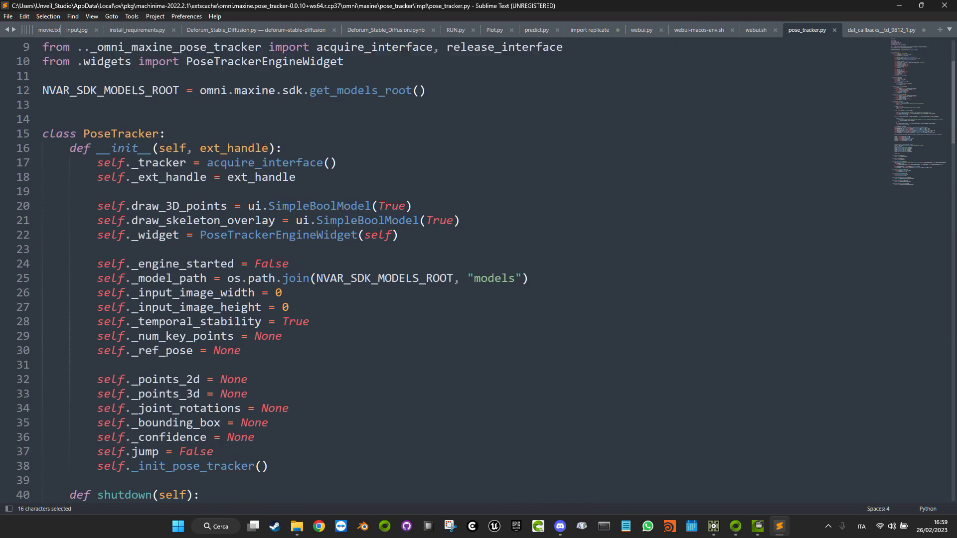
pyautogui.scroll(-3, 448, 269)
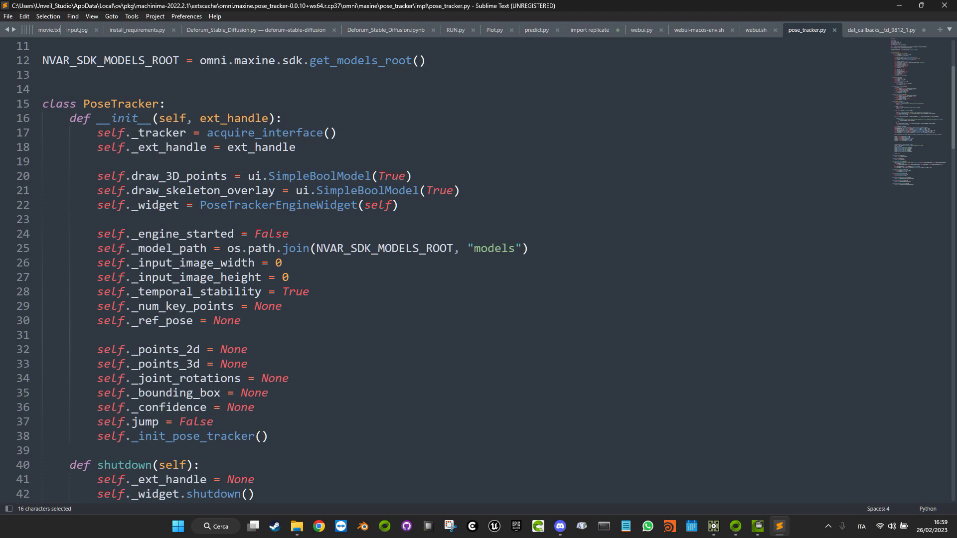
pyautogui.moveTo(213, 422); pyautogui.dragTo(42, 350)
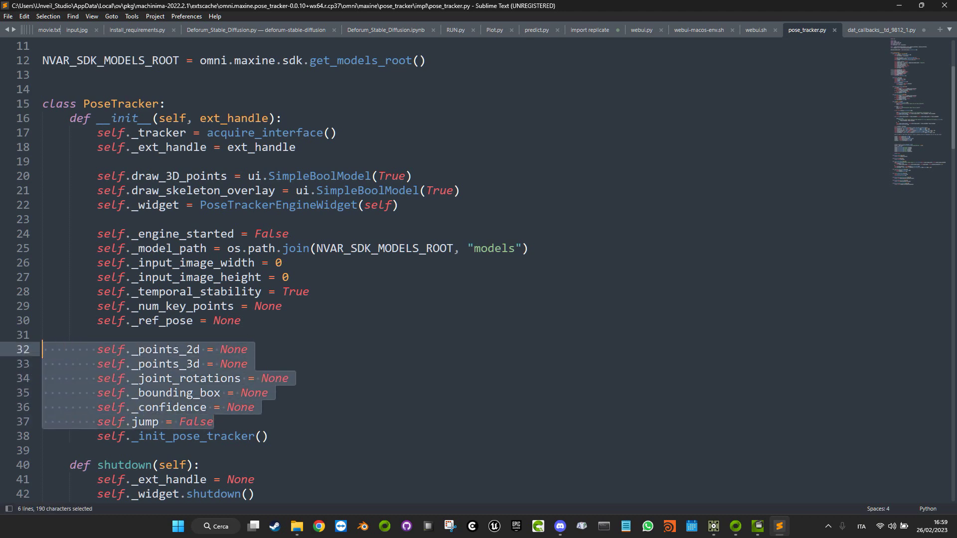
# - Highlight the five tolist() lines that convert the tracking arrays into list2d, list3d, listRot, listBox and listConf
pyautogui.scroll(-20, 449, 269)
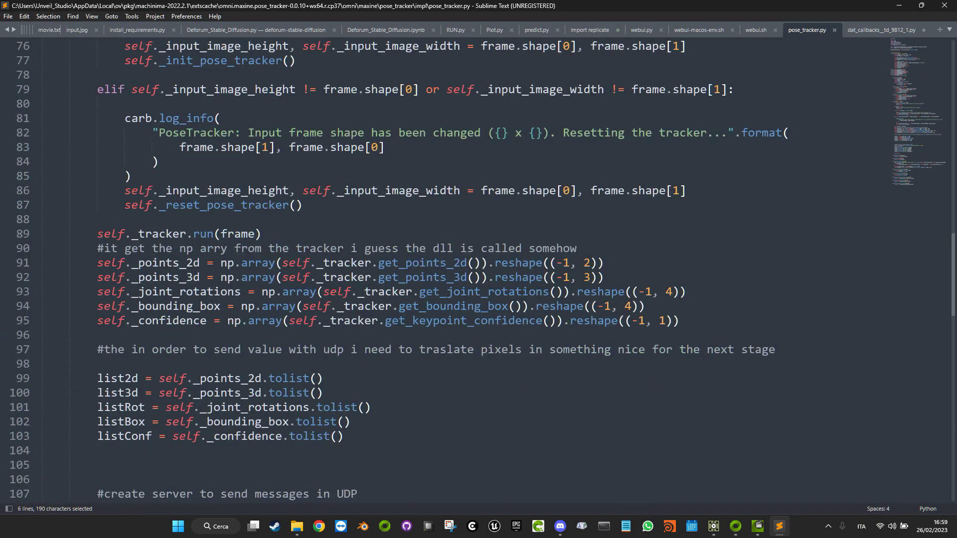
pyautogui.scroll(2, 449, 269)
pyautogui.scroll(-2, 448, 269)
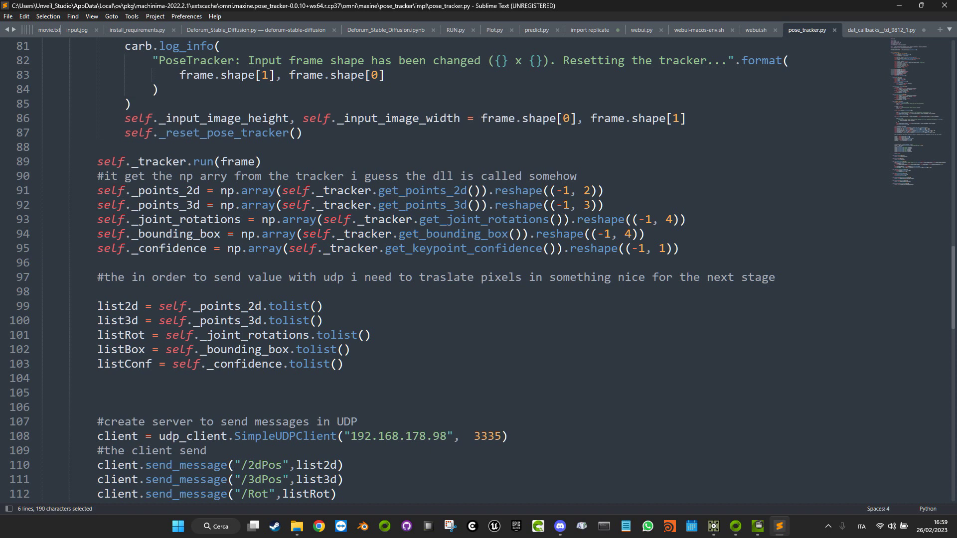
pyautogui.moveTo(356, 367); pyautogui.dragTo(49, 306)
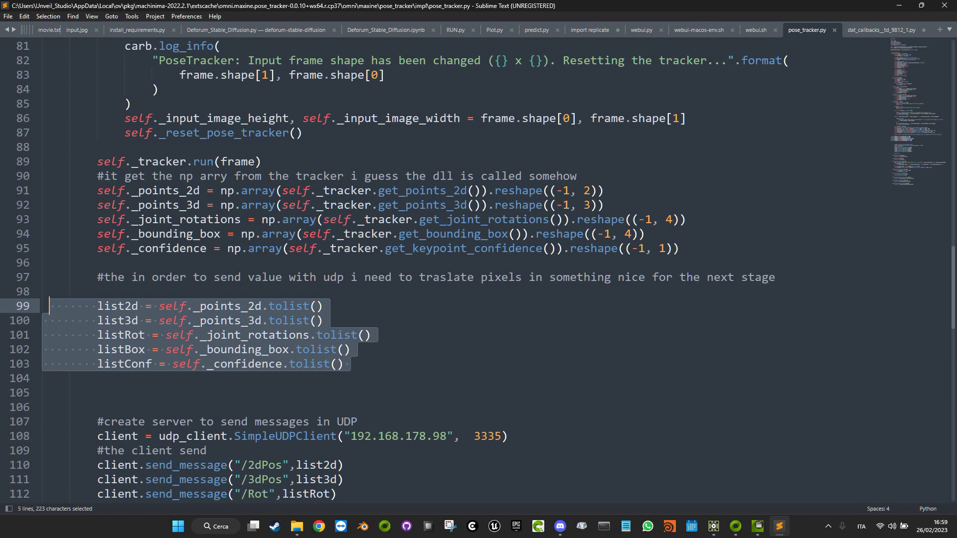
# - Highlight the line that creates the SimpleUDPClient for sending messages over UDP
pyautogui.scroll(-5, 478, 270)
pyautogui.scroll(2, 479, 269)
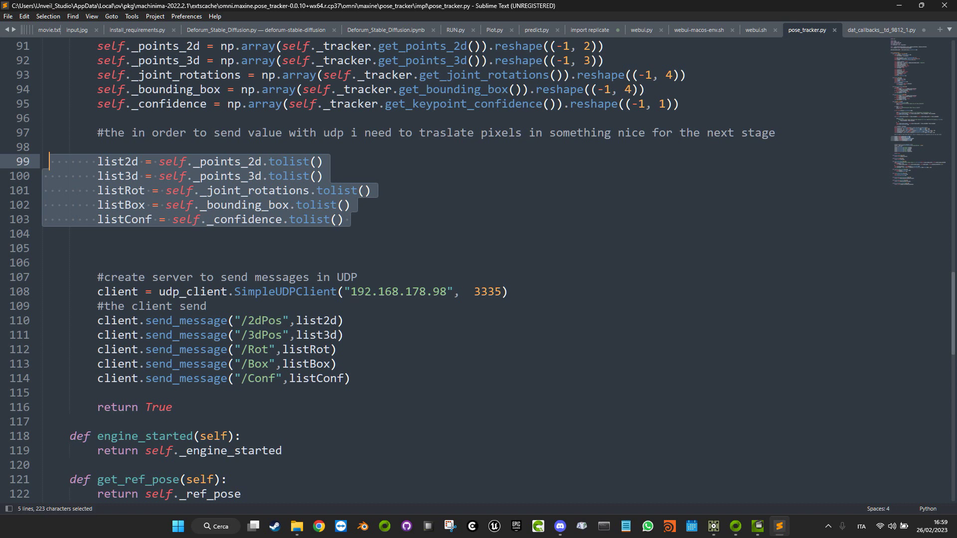
pyautogui.moveTo(83, 292); pyautogui.dragTo(509, 292)
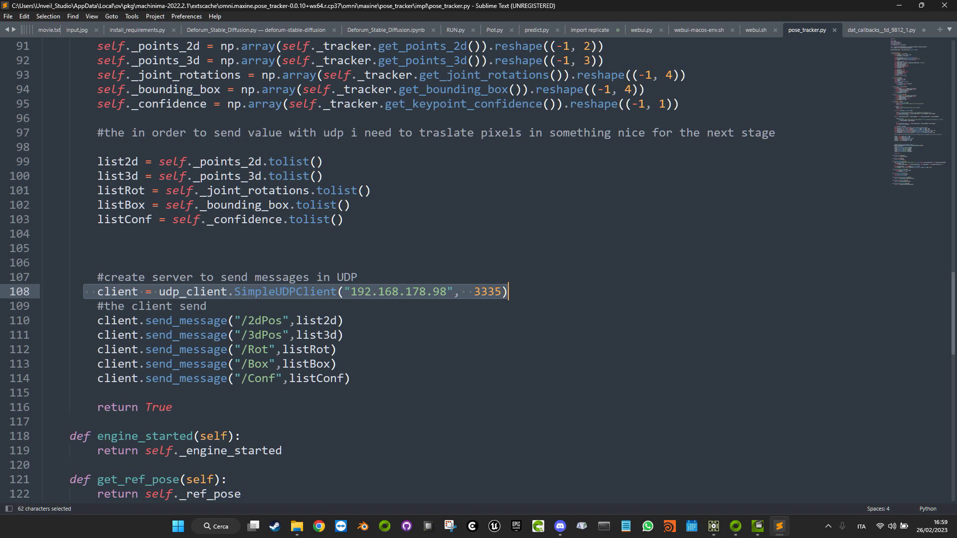
pyautogui.moveTo(43, 292); pyautogui.dragTo(480, 292)
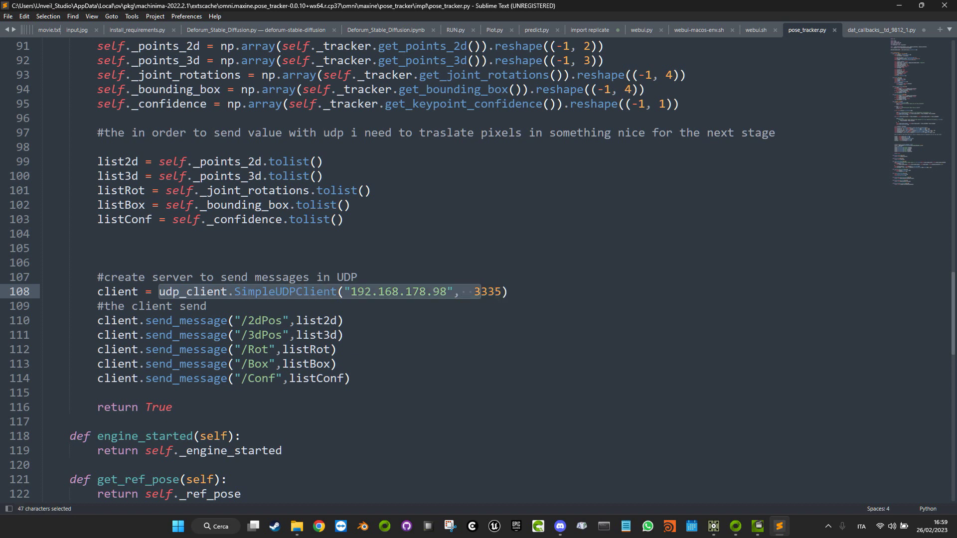
# - Highlight the IP address and the port number in the SimpleUDPClient call, one after the other
pyautogui.click(399, 291)
pyautogui.moveTo(447, 291); pyautogui.dragTo(344, 292)
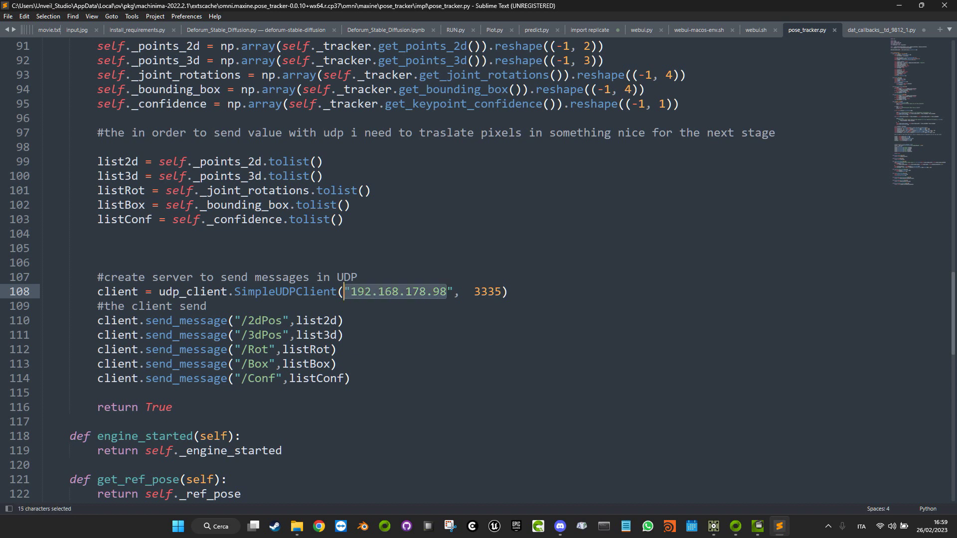
pyautogui.moveTo(344, 292); pyautogui.dragTo(356, 291)
pyautogui.moveTo(351, 291); pyautogui.dragTo(448, 291)
pyautogui.moveTo(473, 292); pyautogui.dragTo(501, 292)
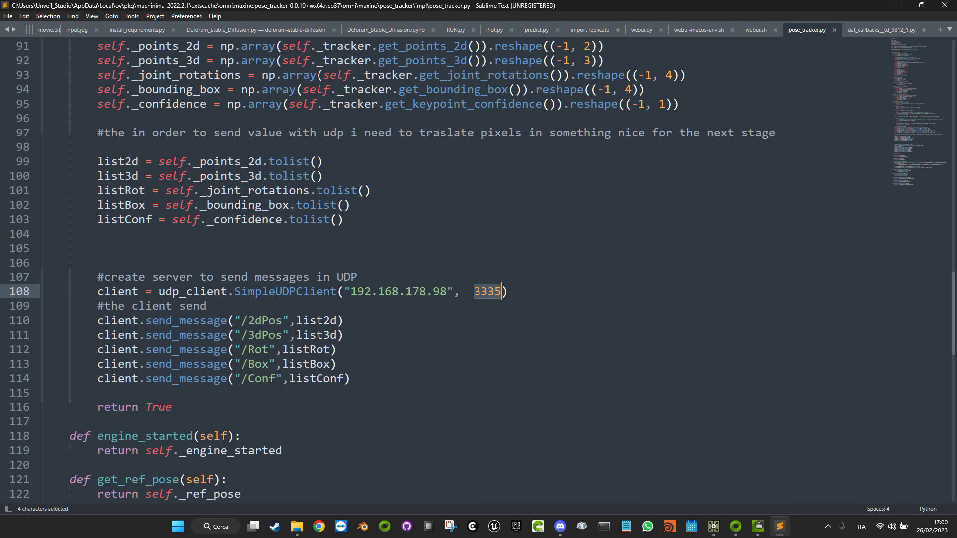
# - Highlight the five client.send_message lines that send list2d, list3d, listRot, listBox and listConf
pyautogui.moveTo(50, 392); pyautogui.dragTo(49, 321)
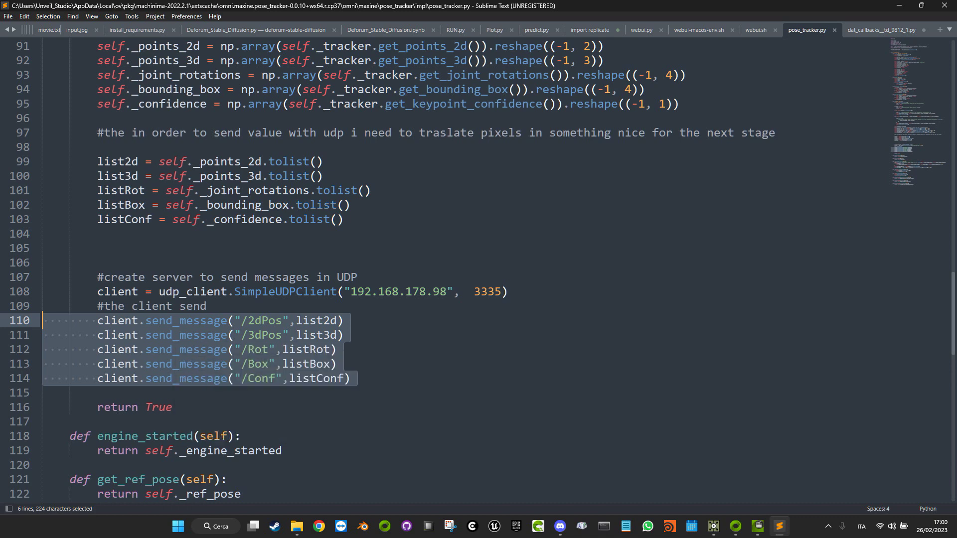
pyautogui.scroll(20, 388, 270)
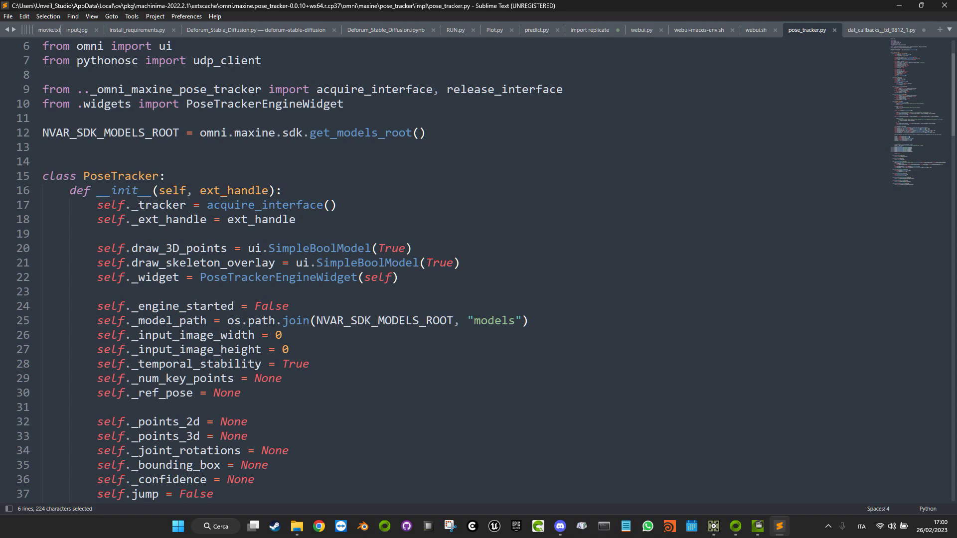
pyautogui.scroll(-20, 387, 271)
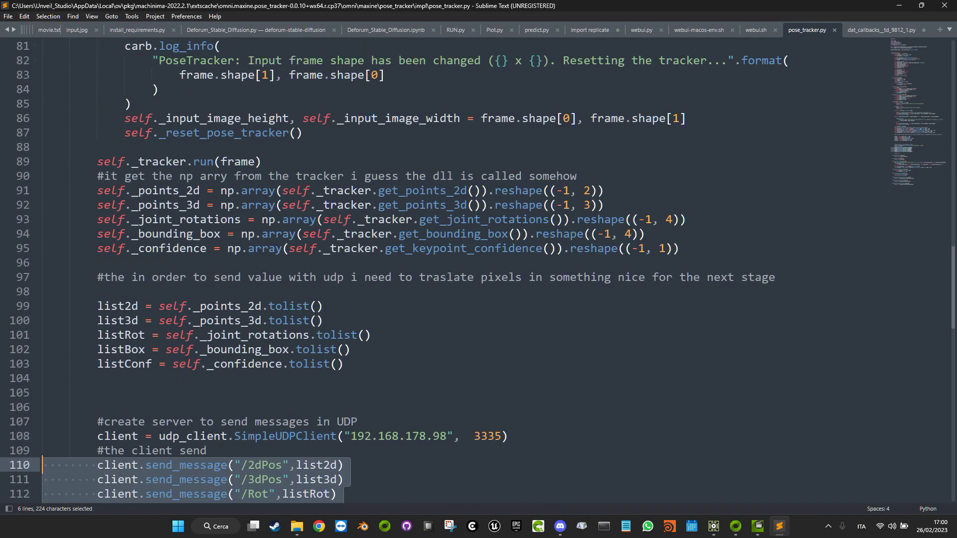
pyautogui.scroll(-5, 388, 270)
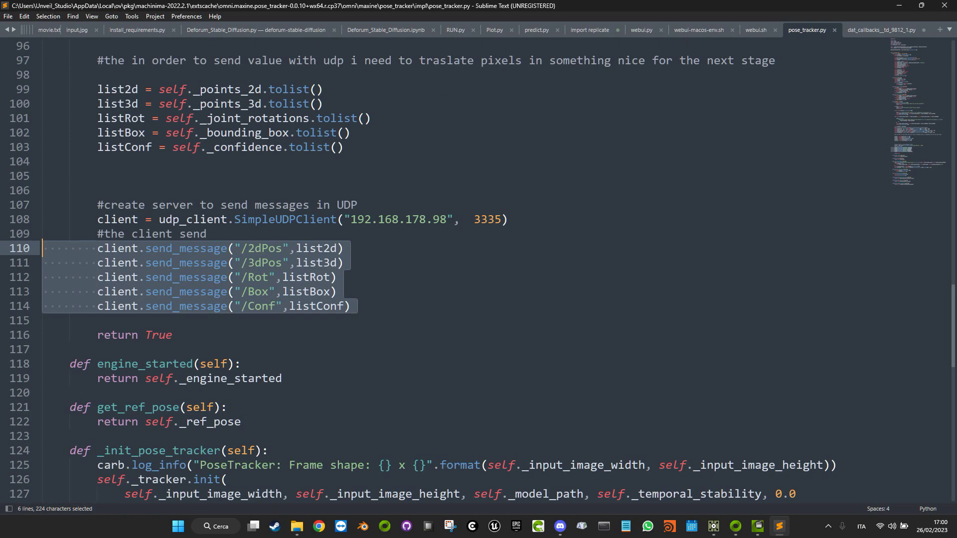
pyautogui.moveTo(350, 306); pyautogui.dragTo(45, 249)
pyautogui.click(351, 321)
pyautogui.moveTo(350, 306); pyautogui.dragTo(45, 249)
# - Highlight the SimpleUDPClient call, followed by the /2dPos message line and the block from /2dPos to /Conf
pyautogui.moveTo(234, 220); pyautogui.dragTo(508, 220)
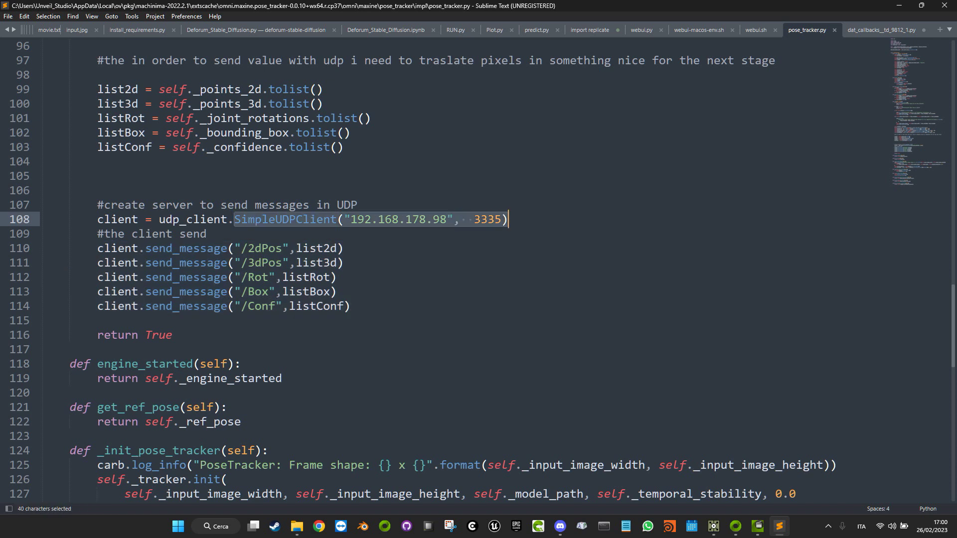
pyautogui.moveTo(97, 248); pyautogui.dragTo(344, 248)
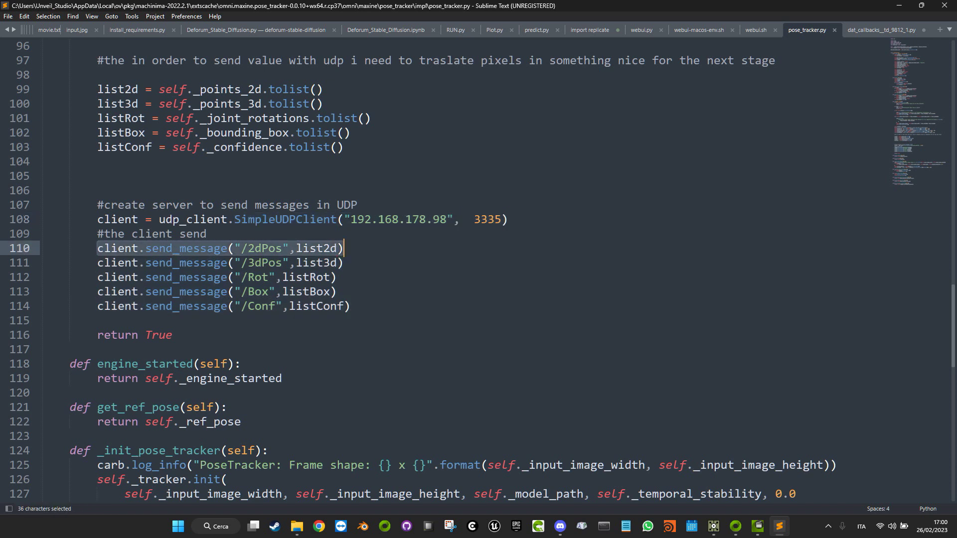
pyautogui.moveTo(345, 249); pyautogui.dragTo(43, 321)
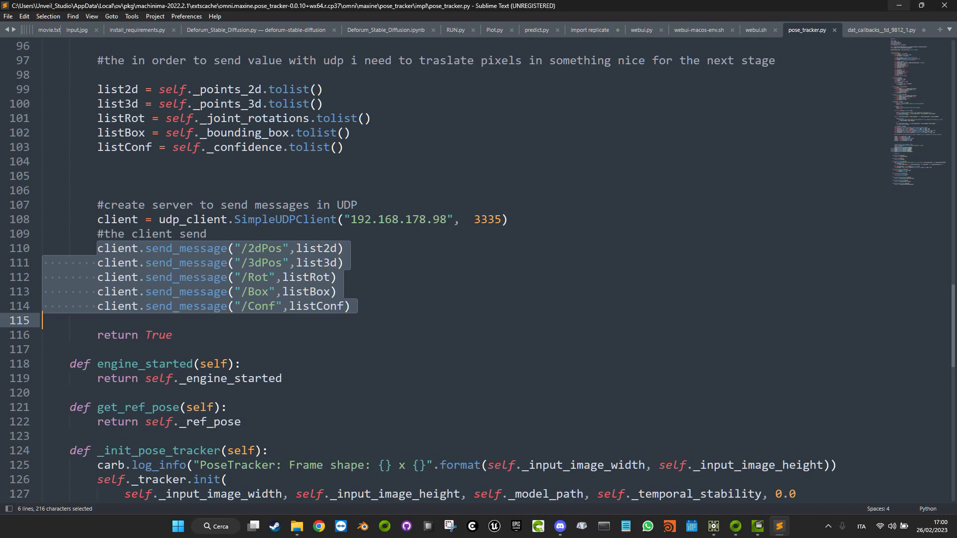
# - Switch from Sublime Text to Omniverse Machinima and close the Extensions window
pyautogui.click(900, 5)
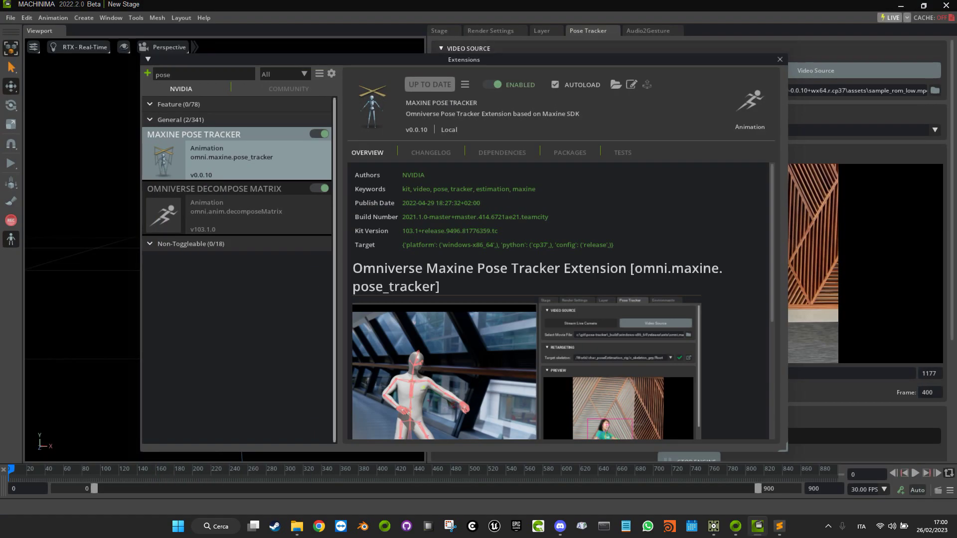
pyautogui.moveTo(648, 59); pyautogui.dragTo(592, 86)
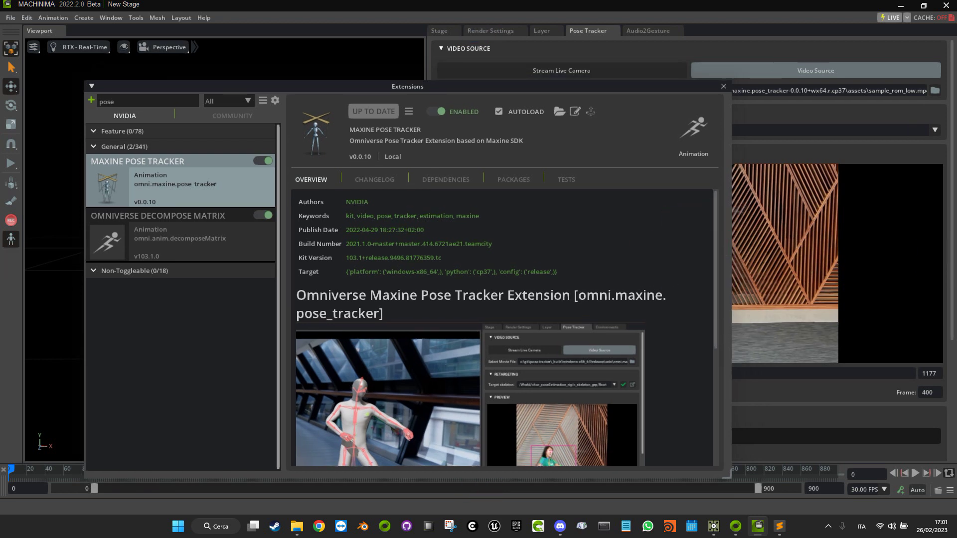
pyautogui.click(723, 87)
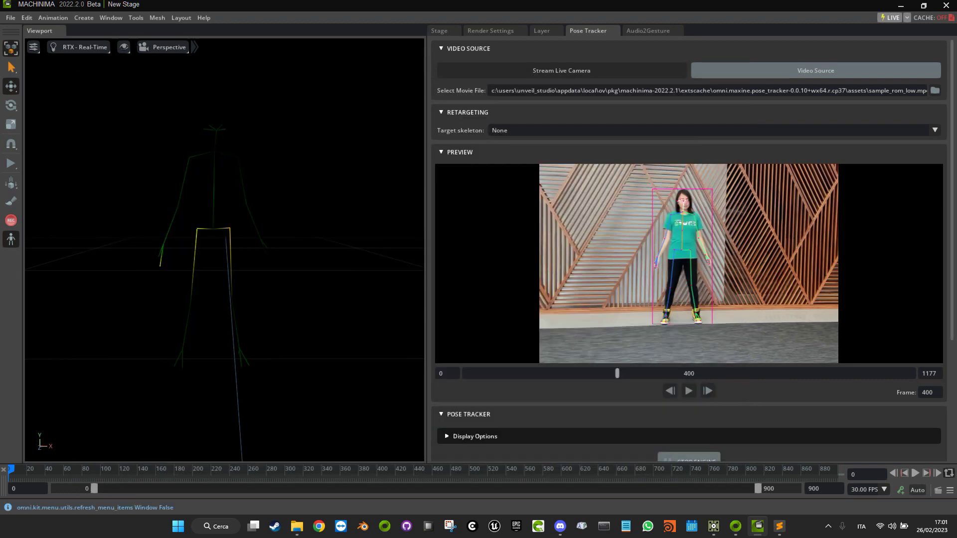
# - Snap the Machinima window to one half of the desktop at full height, beside TouchDesigner
pyautogui.press('super+Right')
pyautogui.press('super+Up')
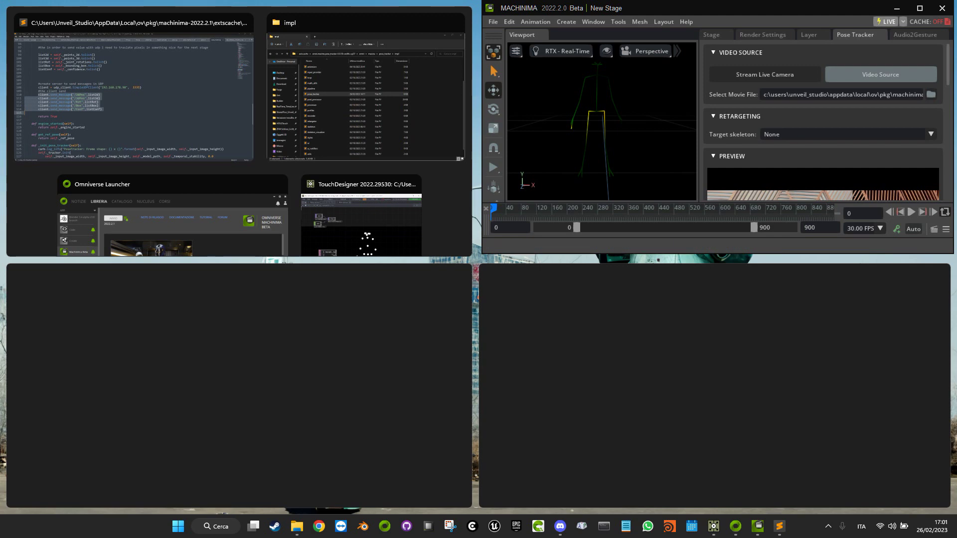
pyautogui.moveTo(533, 254); pyautogui.dragTo(564, 514)
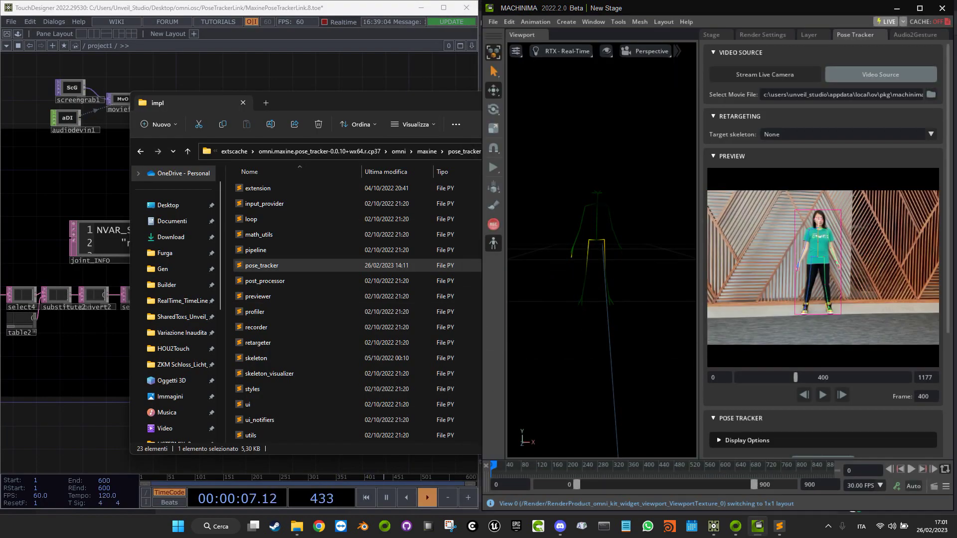
# - Play the sample video in the Pose Tracker preview and clear the File Explorer and Omniverse Launcher windows covering TouchDesigner
pyautogui.click(389, 103)
pyautogui.click(683, 99)
pyautogui.click(823, 396)
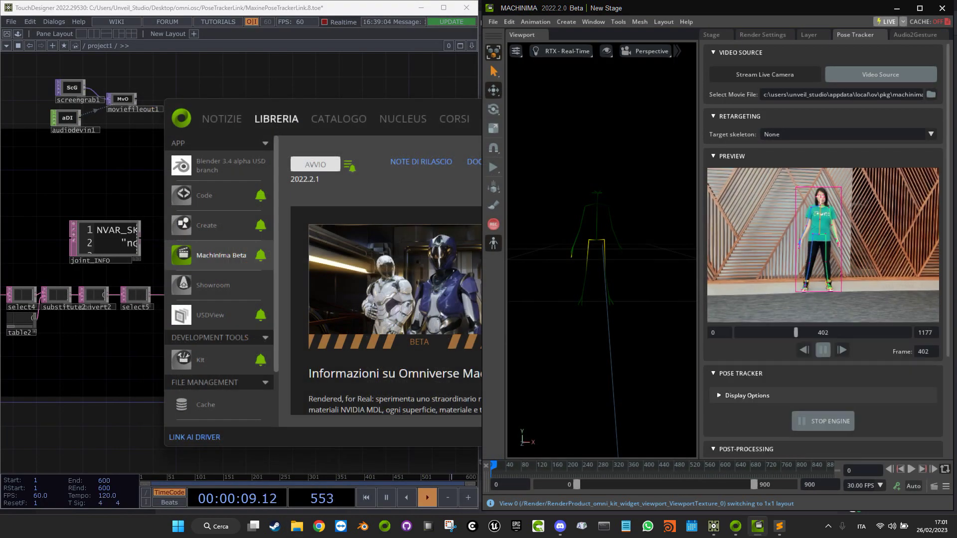
pyautogui.moveTo(439, 106); pyautogui.dragTo(336, 146)
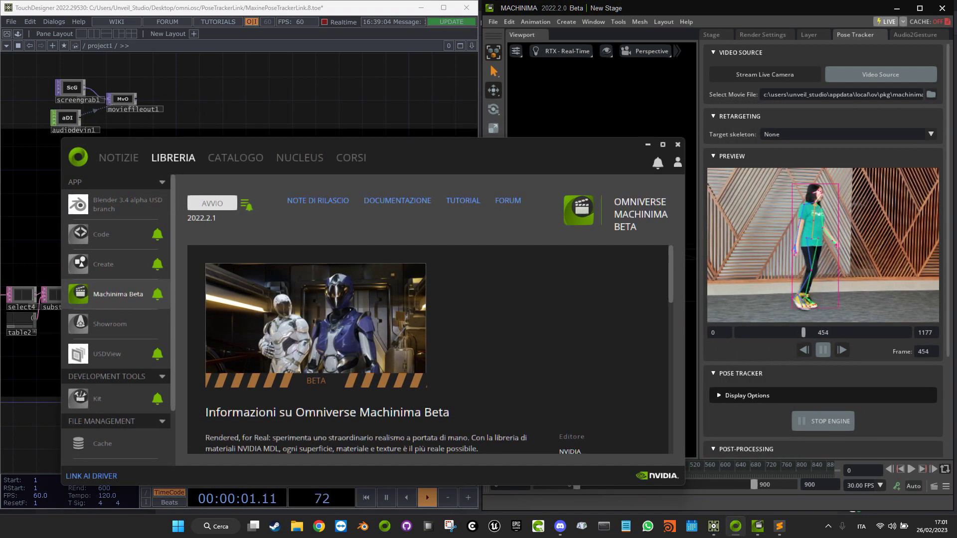
pyautogui.click(678, 145)
# - Move the oscin1 node of the TouchDesigner network farther away from select4
pyautogui.scroll(-5, 250, 281)
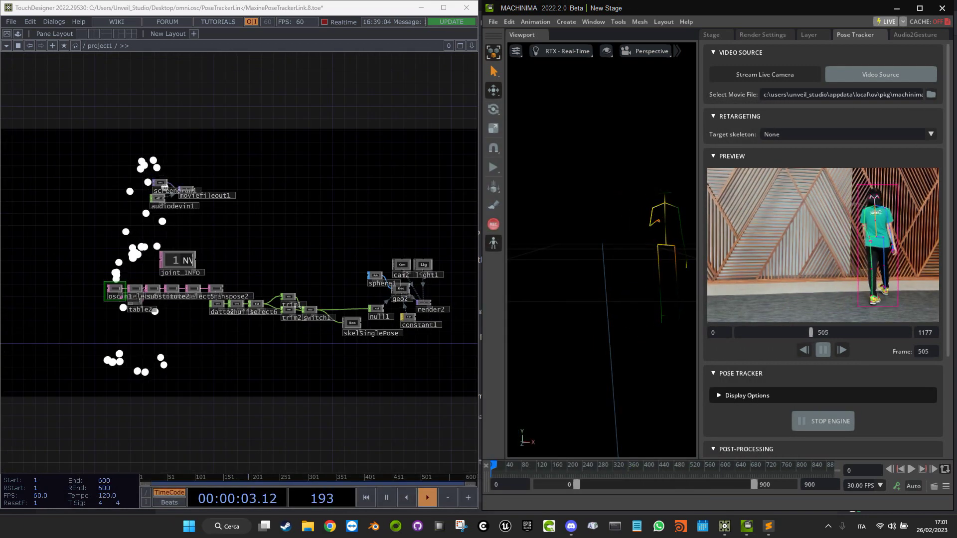
pyautogui.moveTo(249, 280); pyautogui.dragTo(200, 307)
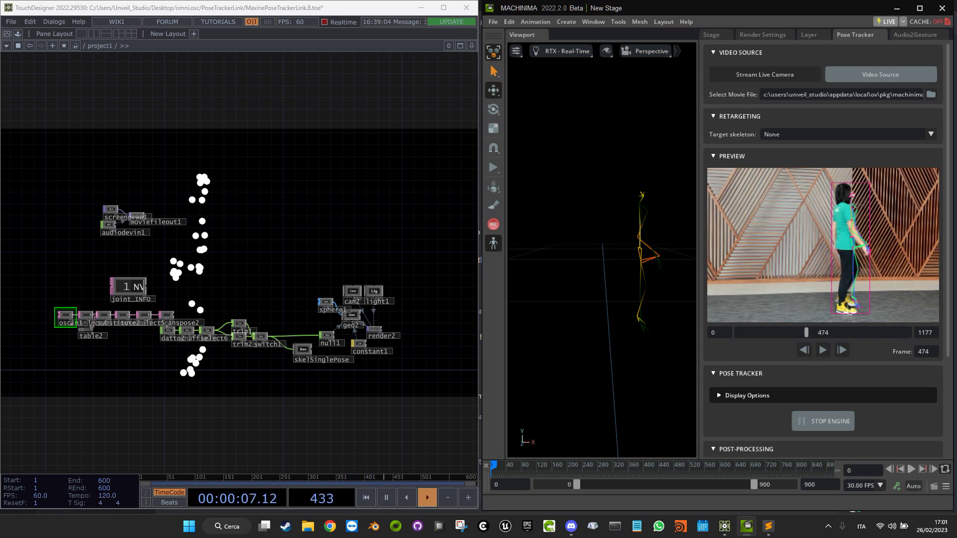
pyautogui.scroll(5, 145, 286)
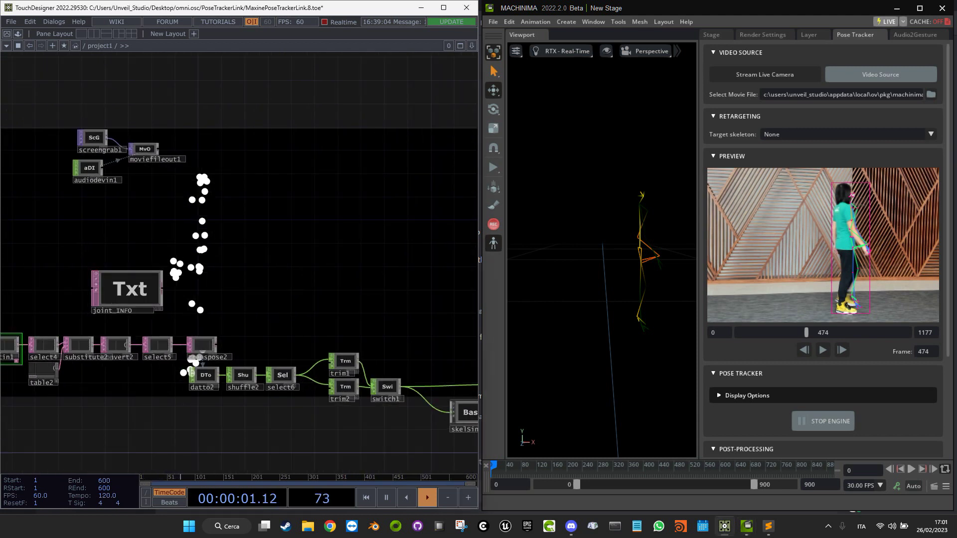
pyautogui.moveTo(239, 339); pyautogui.dragTo(305, 287)
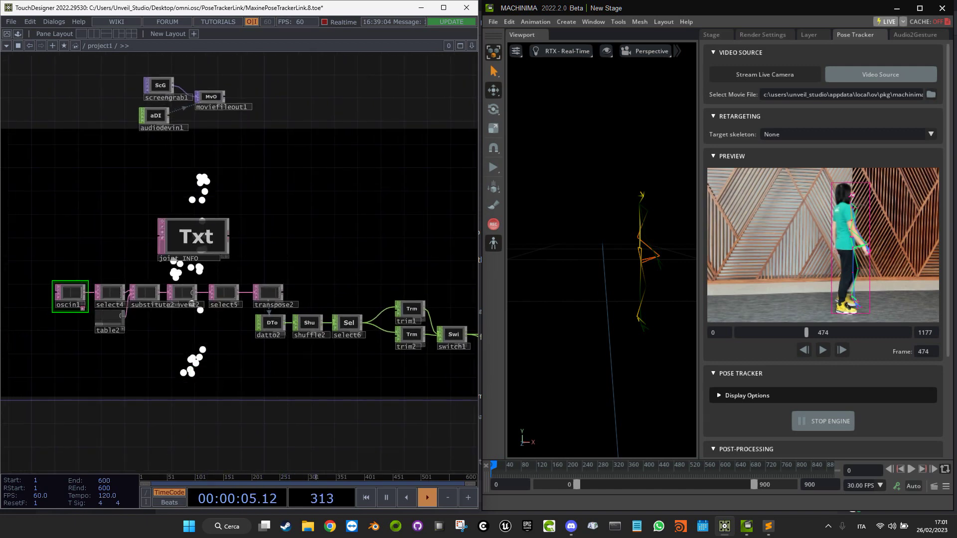
pyautogui.moveTo(72, 329); pyautogui.dragTo(192, 316)
pyautogui.moveTo(190, 279); pyautogui.dragTo(130, 282)
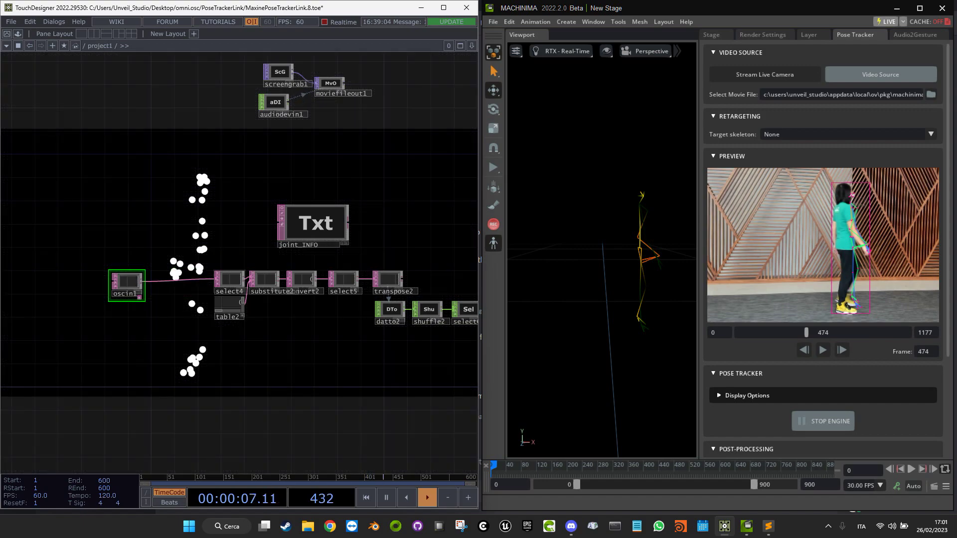
# - Select the select4, table2 and substitute2 nodes together to point out the text-cleaning part of the network
pyautogui.scroll(5, 232, 287)
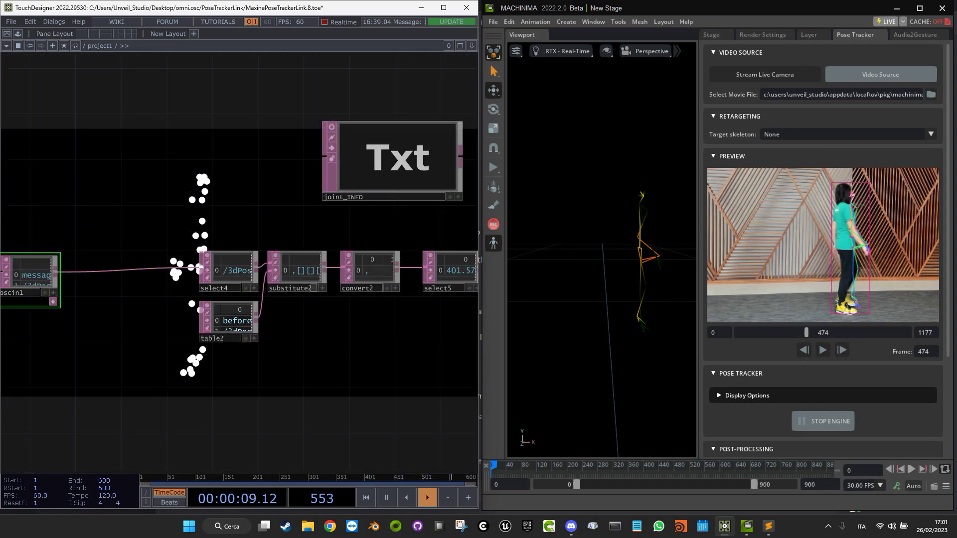
pyautogui.moveTo(369, 318); pyautogui.dragTo(245, 332)
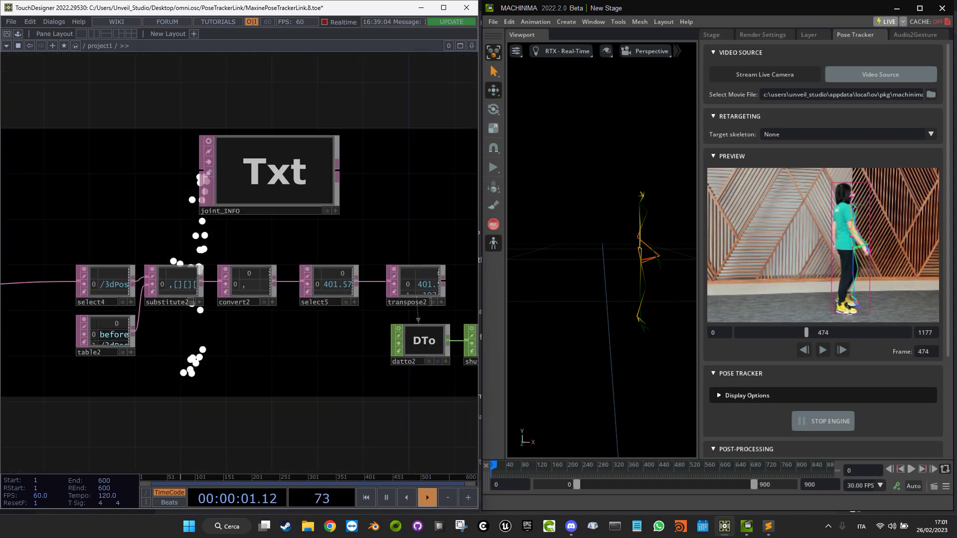
pyautogui.scroll(-5, 243, 265)
pyautogui.moveTo(135, 235); pyautogui.dragTo(267, 328, button='right')
pyautogui.moveTo(267, 328); pyautogui.dragTo(253, 360)
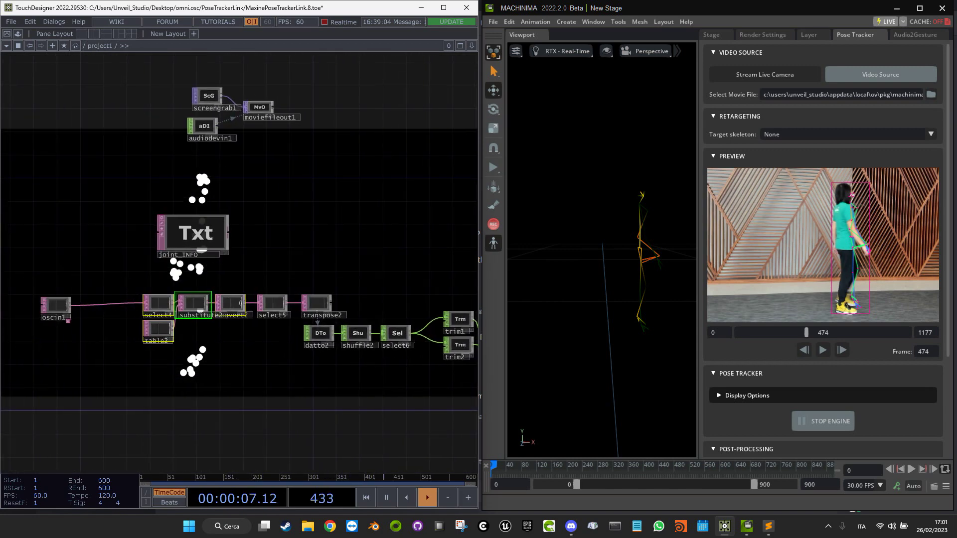
# - Inspect the /3dPos message received in the oscin1 node
pyautogui.scroll(6, 18, 299)
pyautogui.scroll(5, 245, 305)
pyautogui.click(157, 326)
pyautogui.scroll(-5, 157, 326)
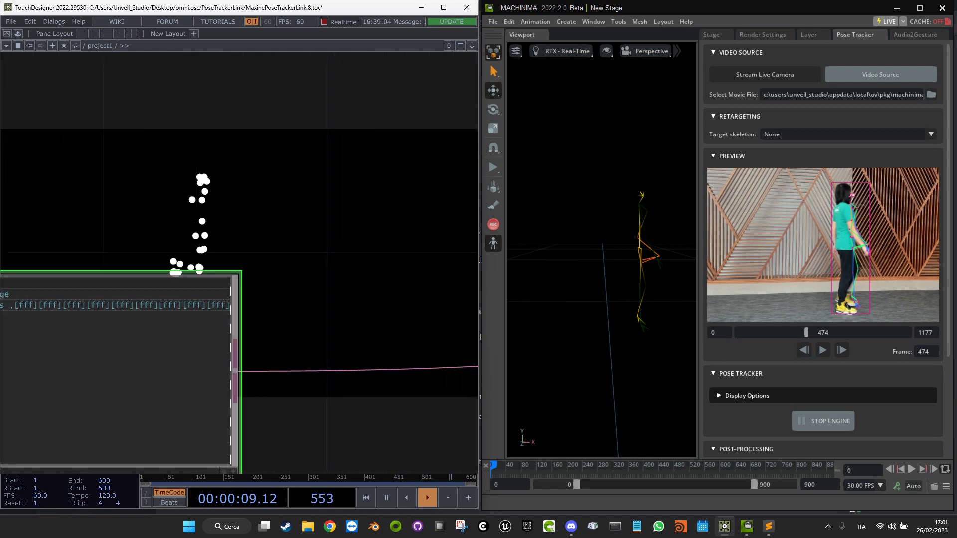
pyautogui.moveTo(157, 326); pyautogui.dragTo(158, 290)
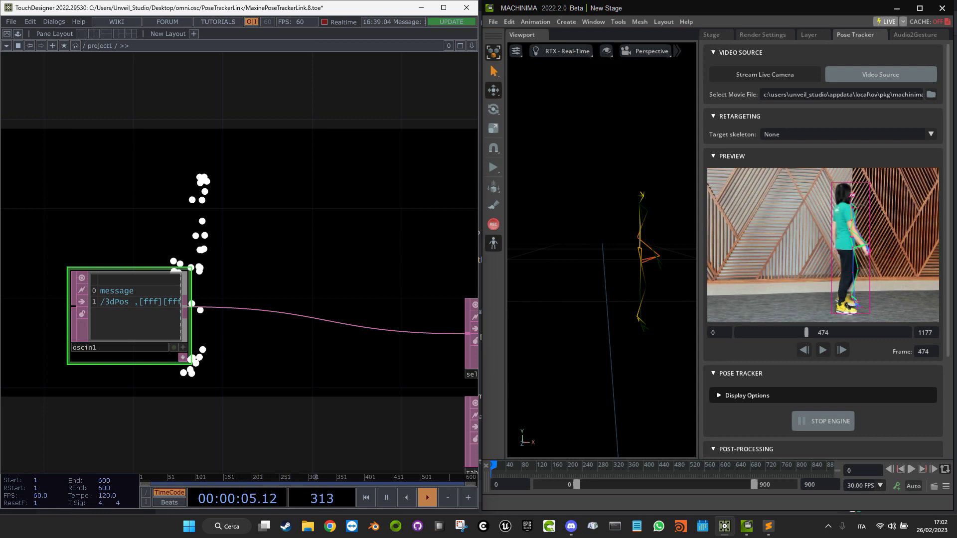
pyautogui.moveTo(129, 316)
pyautogui.mouseDown()
pyautogui.moveTo(237, 307)
pyautogui.moveTo(130, 298)
pyautogui.moveTo(130, 307)
pyautogui.mouseUp()
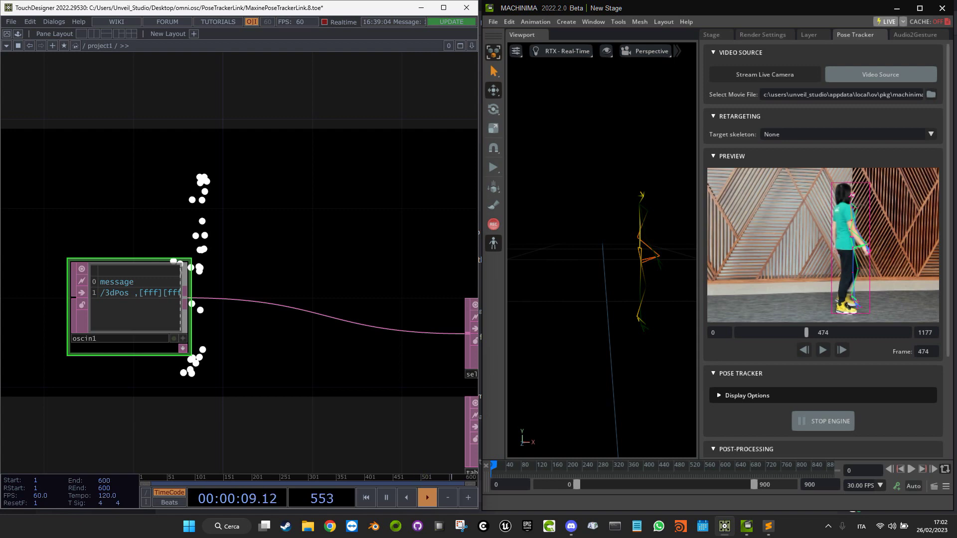
# - Compare the contents of select4, the before/after pairs in table2 and the text in substitute2
pyautogui.scroll(-3, 152, 291)
pyautogui.scroll(5, 286, 298)
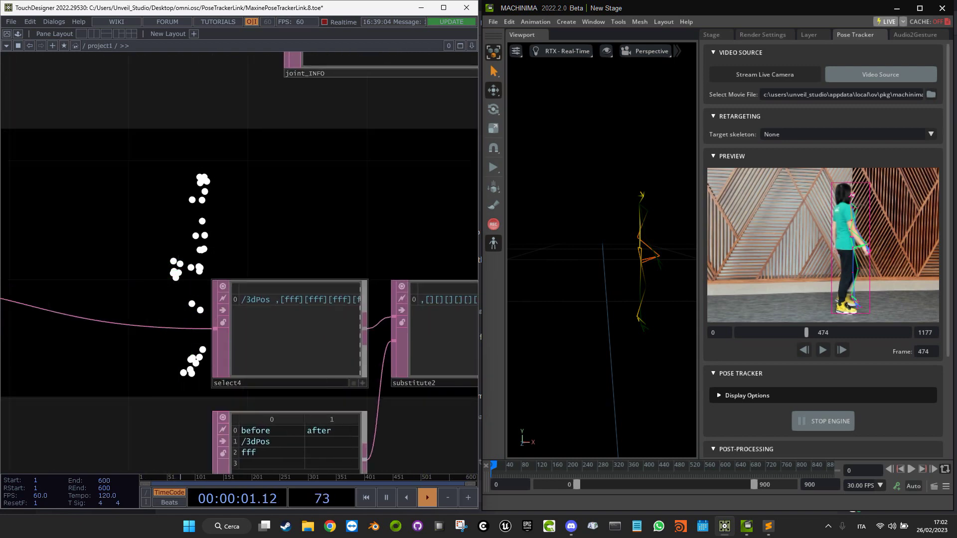
pyautogui.scroll(-5, 120, 349)
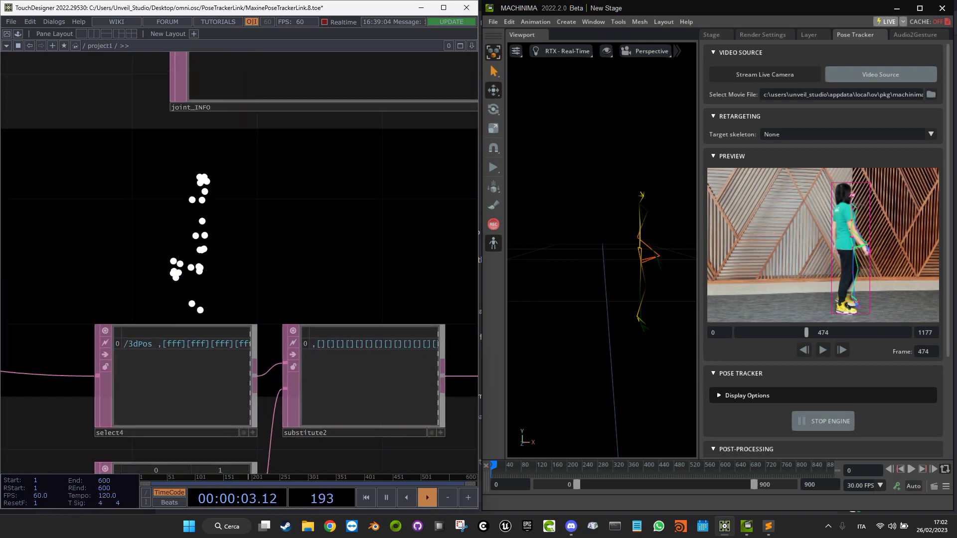
pyautogui.scroll(-3, 212, 311)
pyautogui.scroll(5, 212, 310)
pyautogui.scroll(-3, 257, 288)
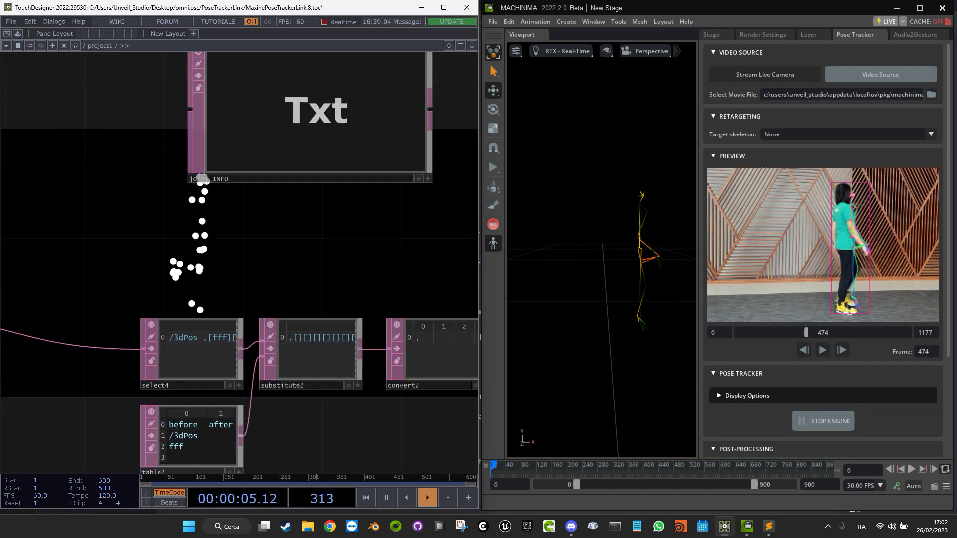
# - Open the oscin1 contents in a separate viewer window and widen it to show the bracketed coordinates
pyautogui.moveTo(257, 288); pyautogui.dragTo(466, 289)
pyautogui.rightClick(157, 332)
pyautogui.click(170, 288)
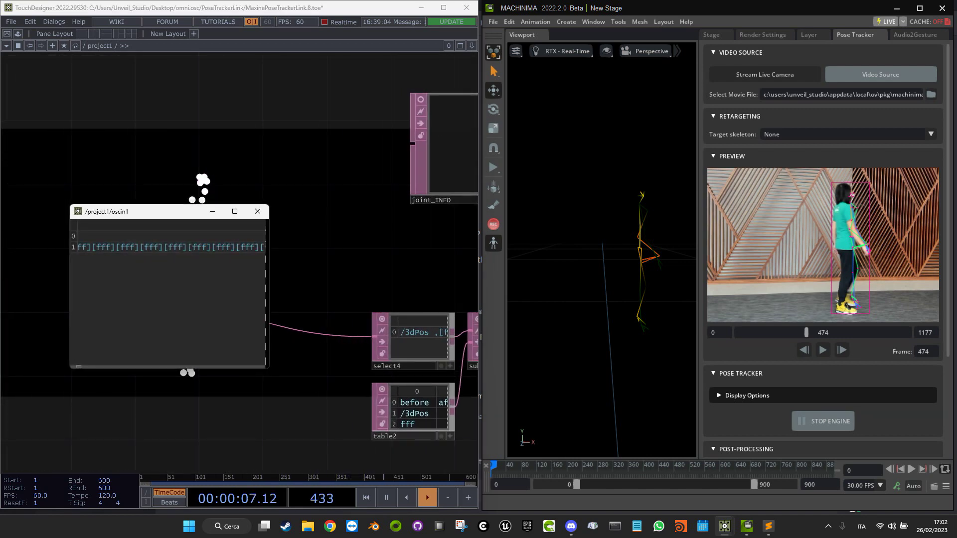
pyautogui.moveTo(269, 271); pyautogui.dragTo(919, 271)
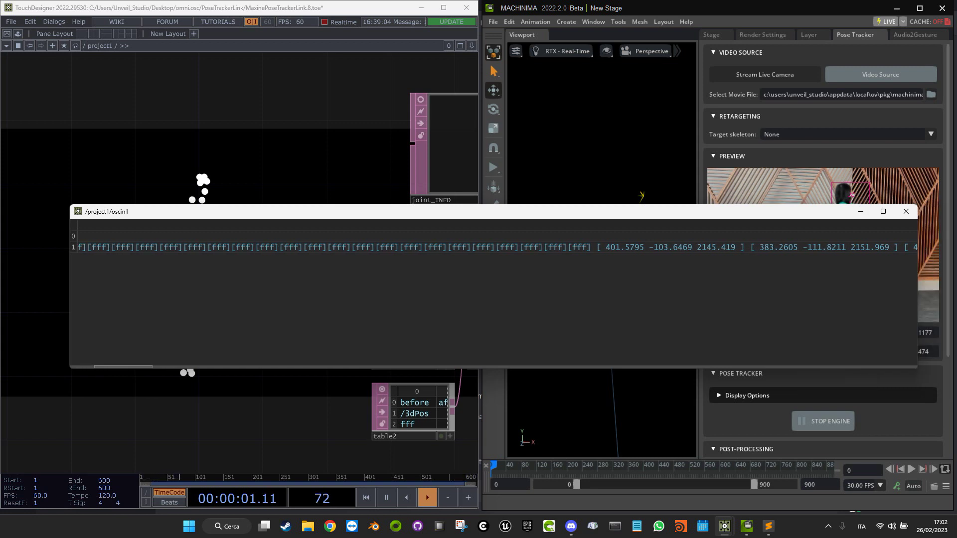
# - Highlight the first bracketed coordinate triplet and the run of [fff] tags in the oscin1 viewer, and close it
pyautogui.moveTo(597, 247); pyautogui.dragTo(746, 247)
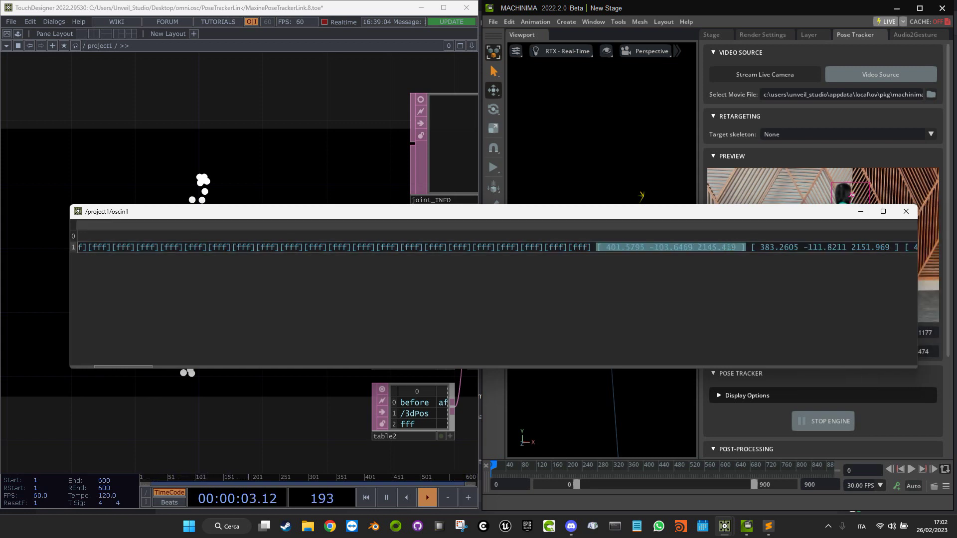
pyautogui.moveTo(592, 247); pyautogui.dragTo(79, 247)
pyautogui.click(907, 212)
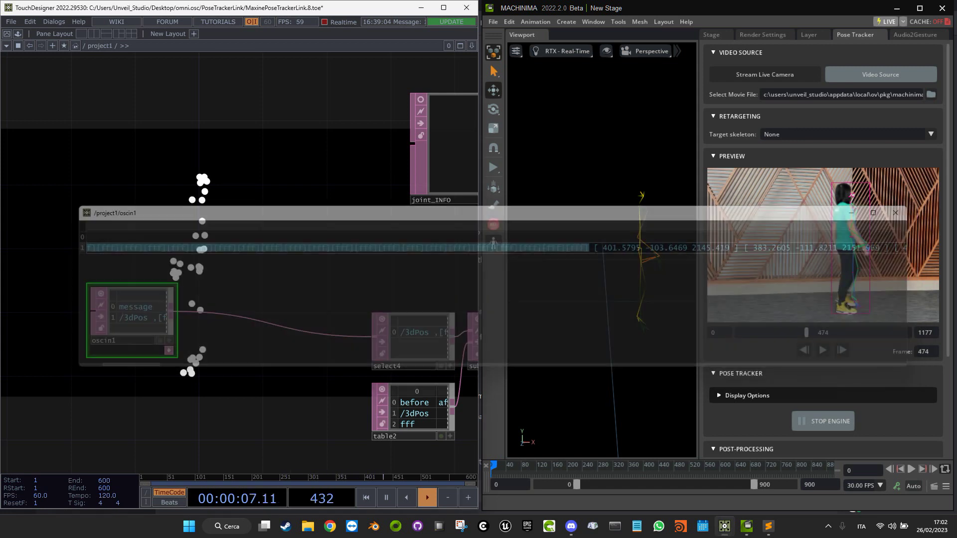
# - Move oscin1 back in line with select4 and examine the node chain from select5 through transpose2 and datto2 to select6
pyautogui.moveTo(220, 289); pyautogui.dragTo(175, 279)
pyautogui.moveTo(94, 314); pyautogui.dragTo(191, 340)
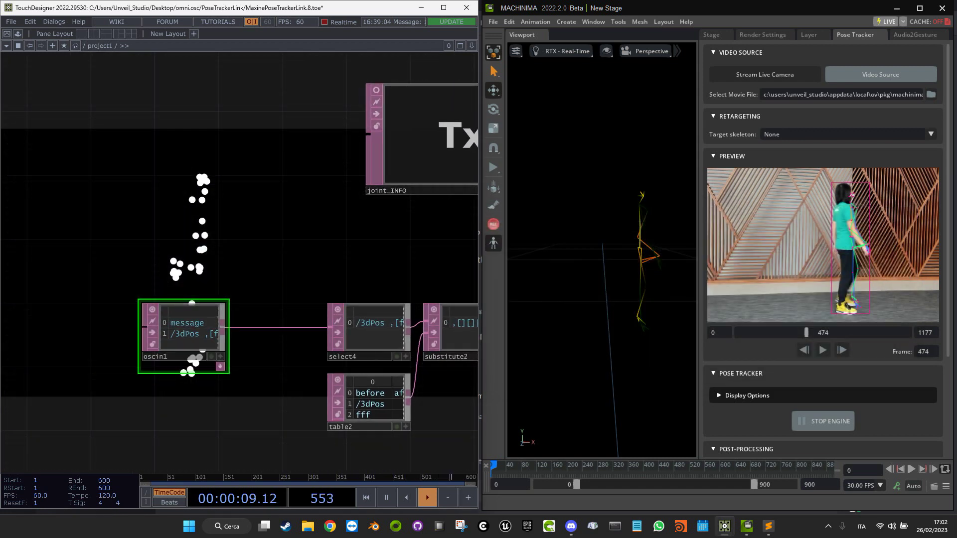
pyautogui.moveTo(454, 279); pyautogui.dragTo(200, 273)
pyautogui.scroll(-5, 244, 300)
pyautogui.moveTo(279, 260); pyautogui.dragTo(64, 235)
pyautogui.scroll(5, 110, 313)
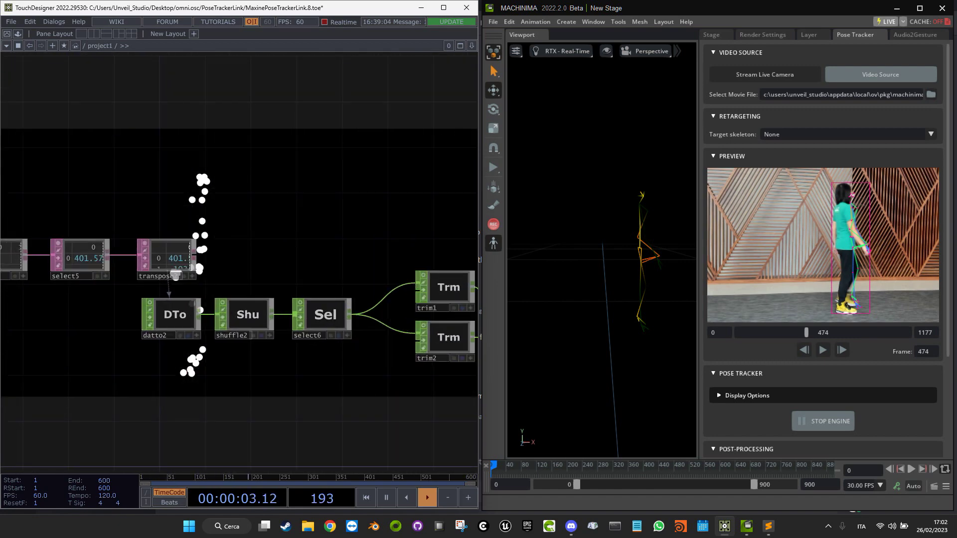
pyautogui.moveTo(214, 272); pyautogui.dragTo(269, 282)
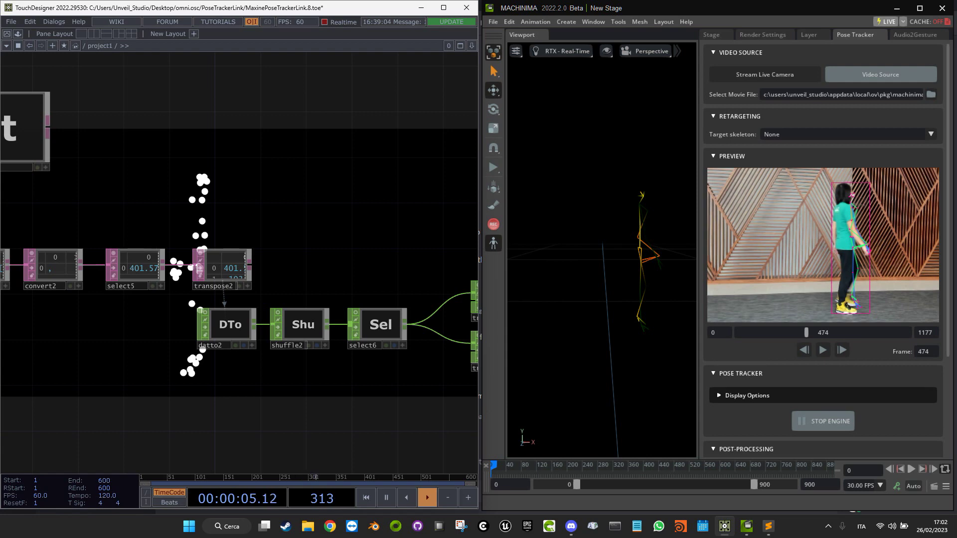
# - Follow the chain from datto2 through shuffle2 and select6, and compare the channel graphs of trim1 and trim2
pyautogui.moveTo(69, 204); pyautogui.dragTo(347, 392, button='right')
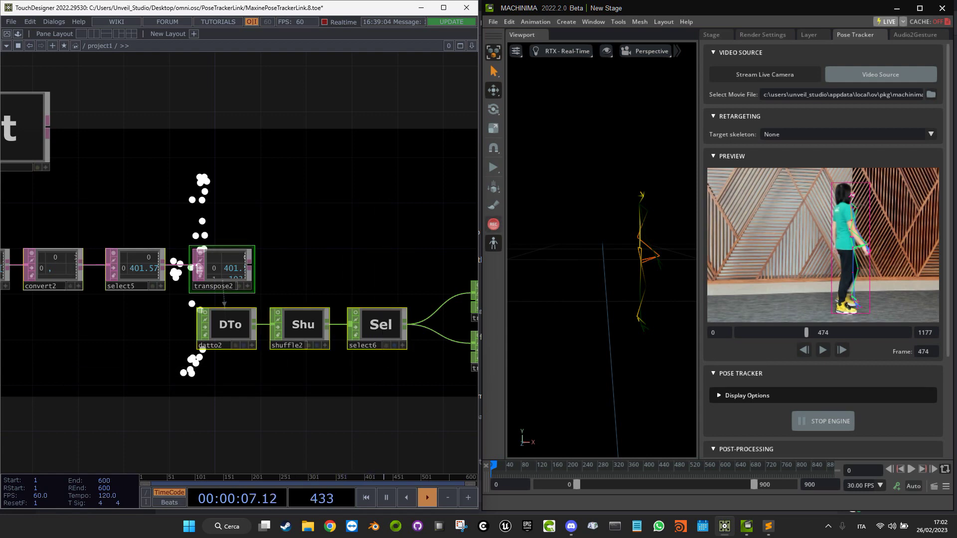
pyautogui.moveTo(449, 321); pyautogui.dragTo(185, 337)
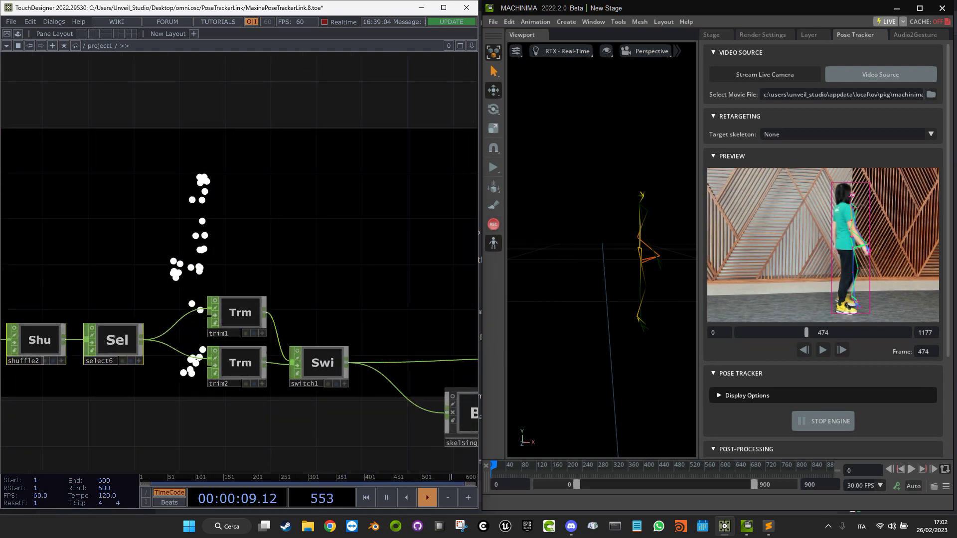
pyautogui.moveTo(235, 286); pyautogui.dragTo(170, 286)
pyautogui.click(150, 301)
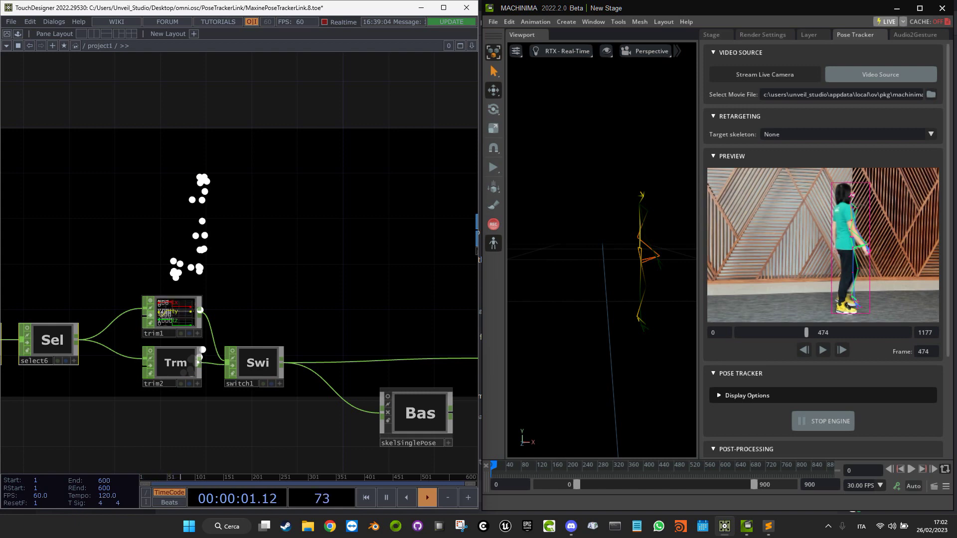
pyautogui.scroll(8, 153, 312)
pyautogui.scroll(-5, 247, 307)
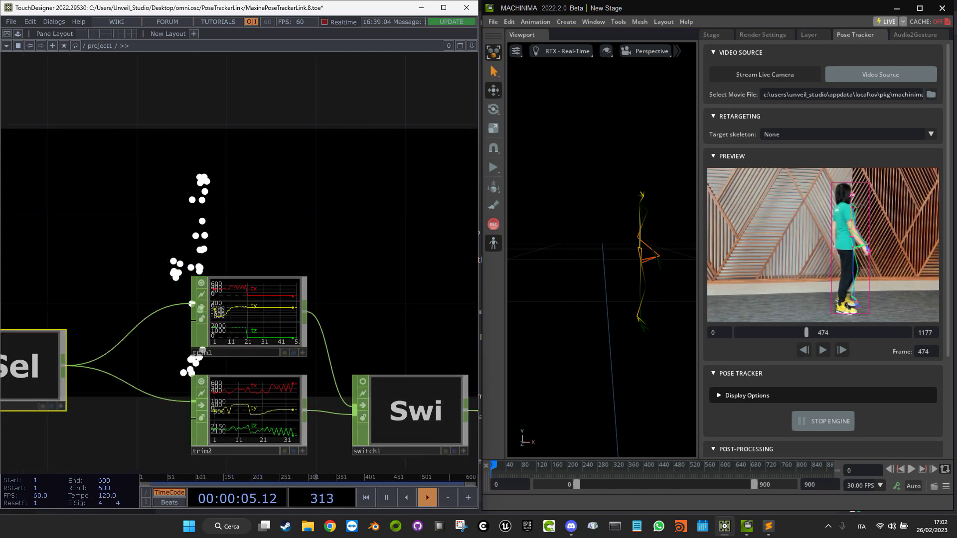
# - Trace switch1 to its outputs and enter the skelSinglePose component
pyautogui.moveTo(319, 337); pyautogui.dragTo(97, 354)
pyautogui.scroll(-5, 72, 355)
pyautogui.scroll(-2, 77, 354)
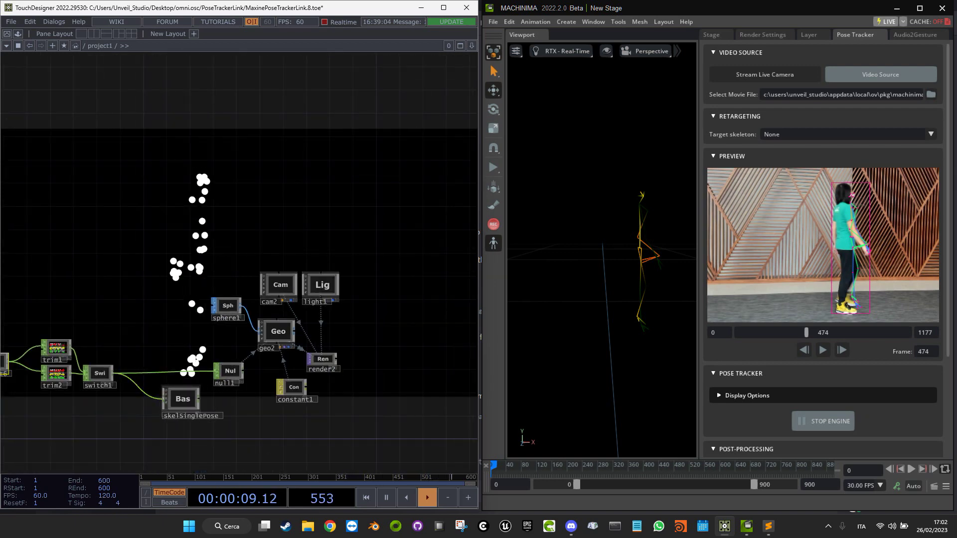
pyautogui.scroll(6, 171, 410)
pyautogui.scroll(-8, 200, 344)
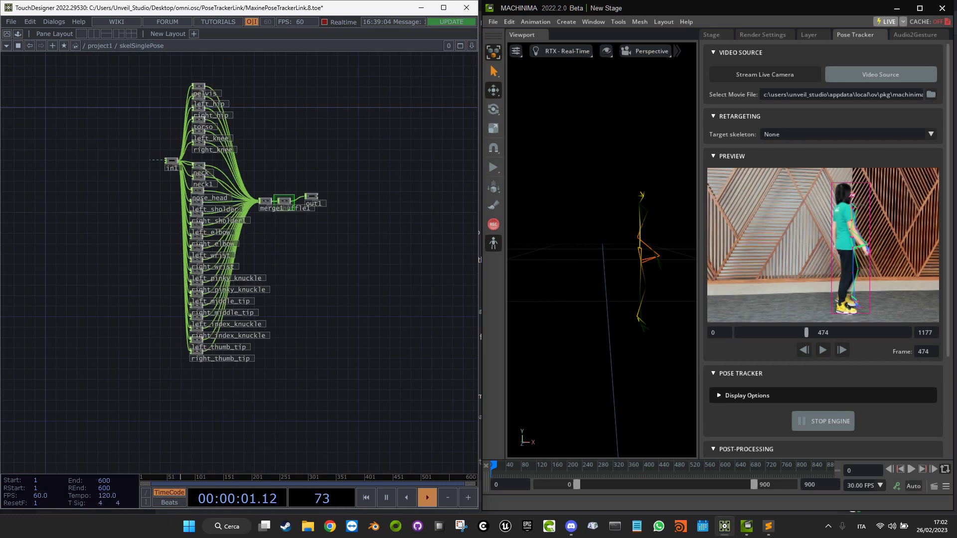
# - Examine the per-joint Trim nodes in skelSinglePose and their merge through shuffle1 to out1, and return to project1
pyautogui.scroll(8, 189, 94)
pyautogui.scroll(-2, 196, 100)
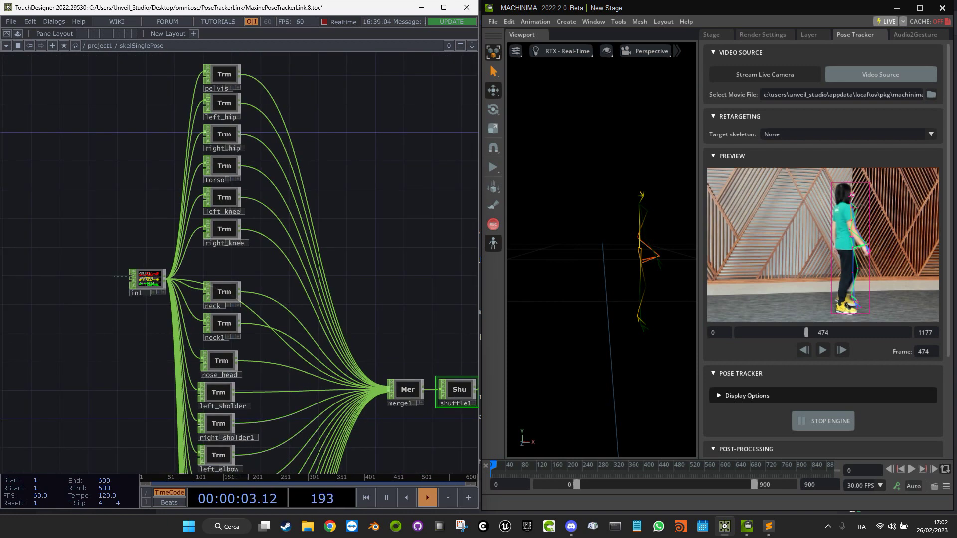
pyautogui.scroll(4, 214, 77)
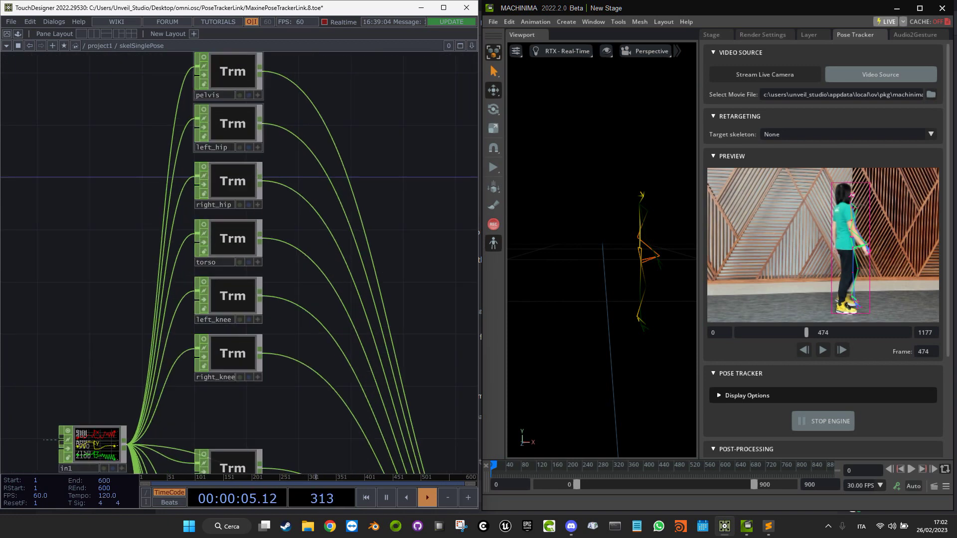
pyautogui.scroll(-10, 219, 197)
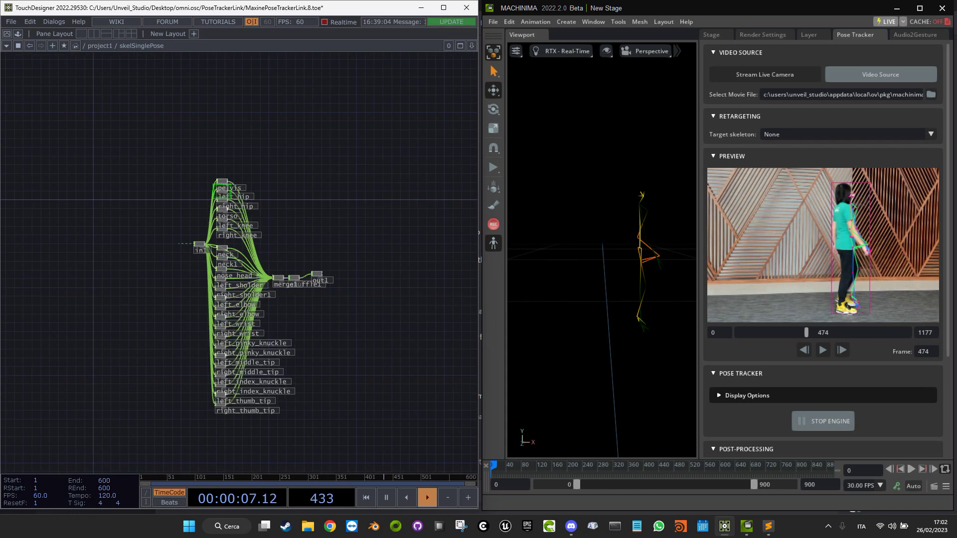
pyautogui.scroll(6, 218, 424)
pyautogui.moveTo(339, 200); pyautogui.dragTo(172, 399)
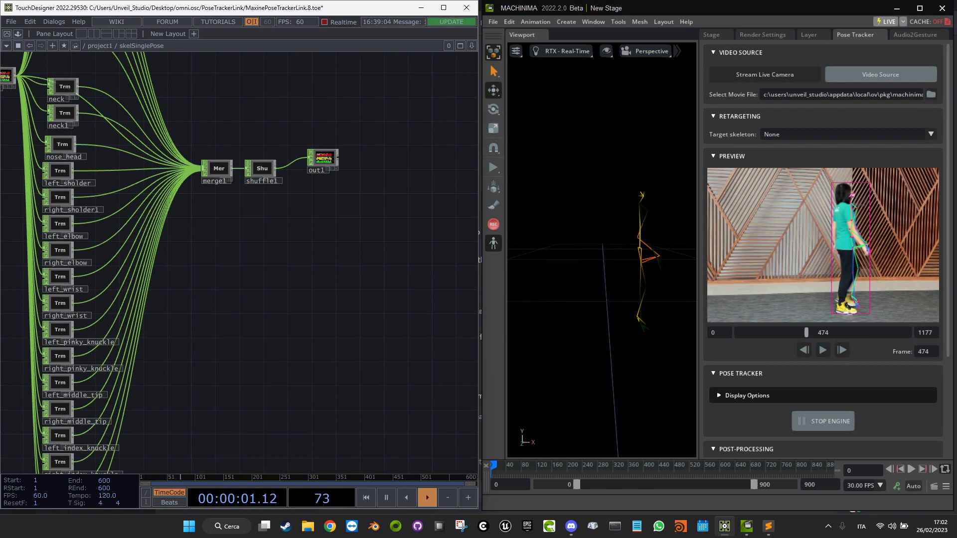
pyautogui.press('u')
# - Examine the rendering part of the network: null1, sphere1, geo2, constant1, cam2, light1 and render2
pyautogui.moveTo(438, 239); pyautogui.dragTo(261, 230)
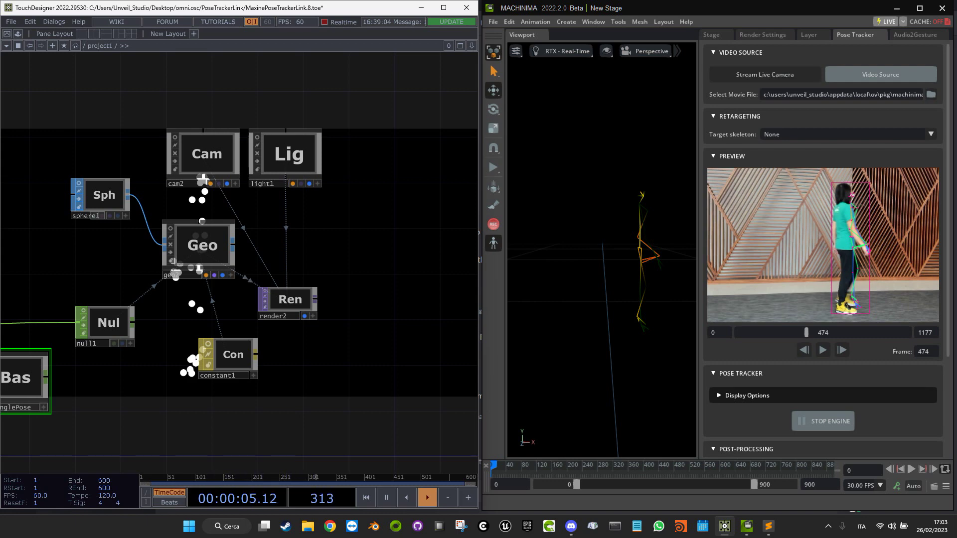
pyautogui.moveTo(283, 240); pyautogui.dragTo(328, 276)
pyautogui.scroll(-4, 328, 276)
pyautogui.scroll(1, 328, 275)
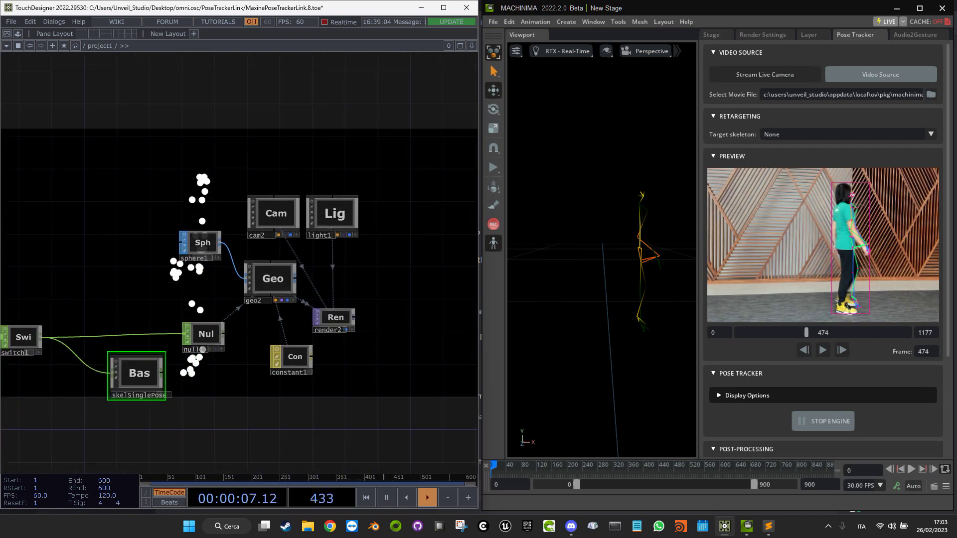
# - Switch the Pose Tracker's video source to the live camera stream in Machinima and start its playback
pyautogui.click(765, 75)
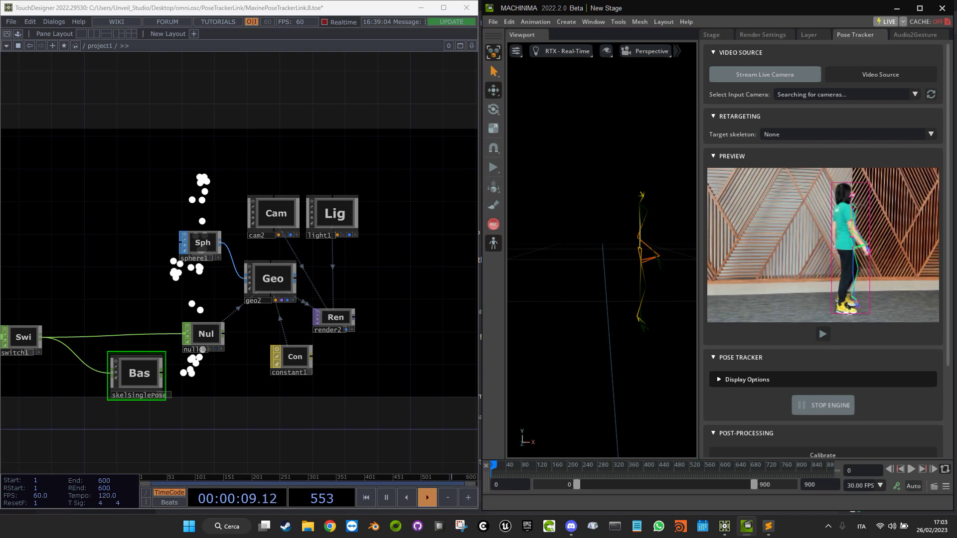
pyautogui.moveTo(35, 119); pyautogui.dragTo(337, 243)
pyautogui.scroll(-5, 294, 239)
pyautogui.scroll(5, 78, 314)
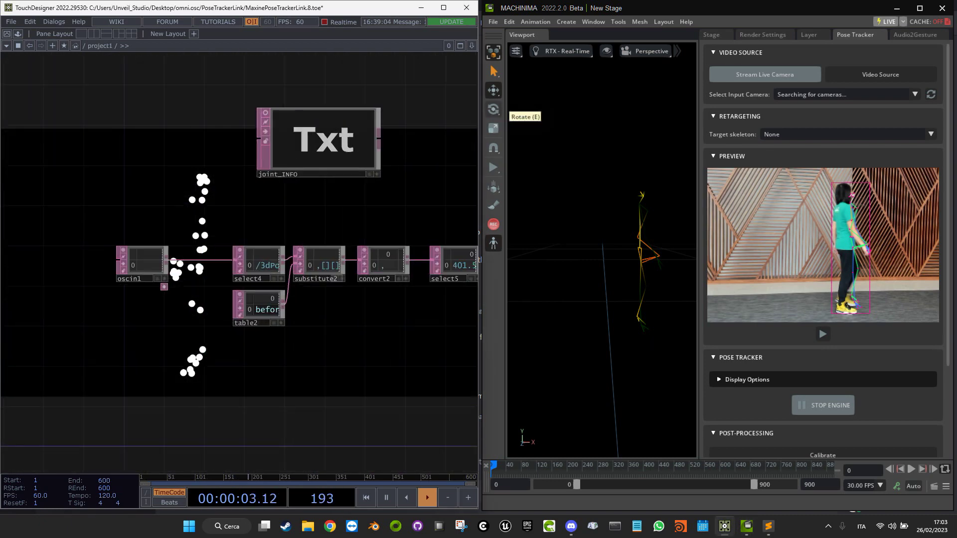
pyautogui.moveTo(234, 124); pyautogui.dragTo(124, 366)
pyautogui.click(262, 149)
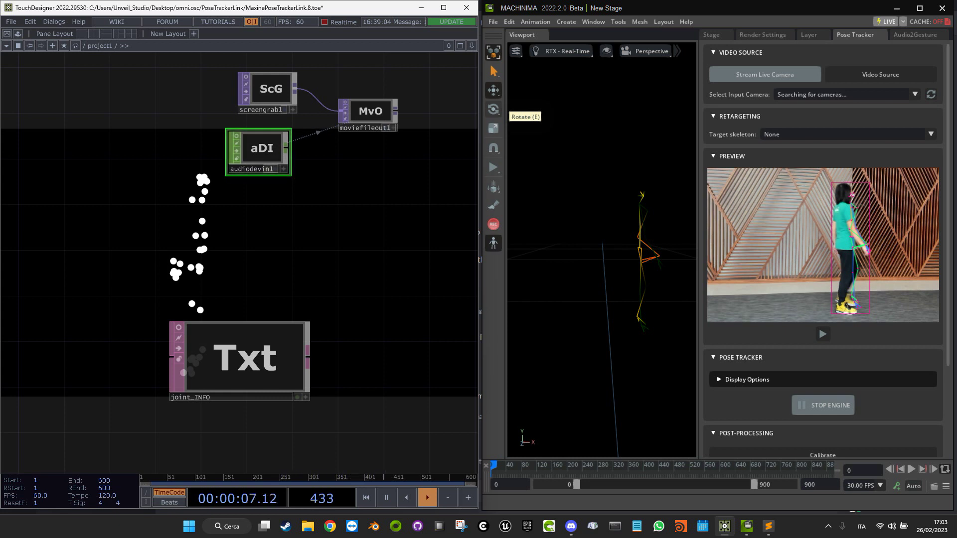
pyautogui.moveTo(329, 239); pyautogui.dragTo(194, 261)
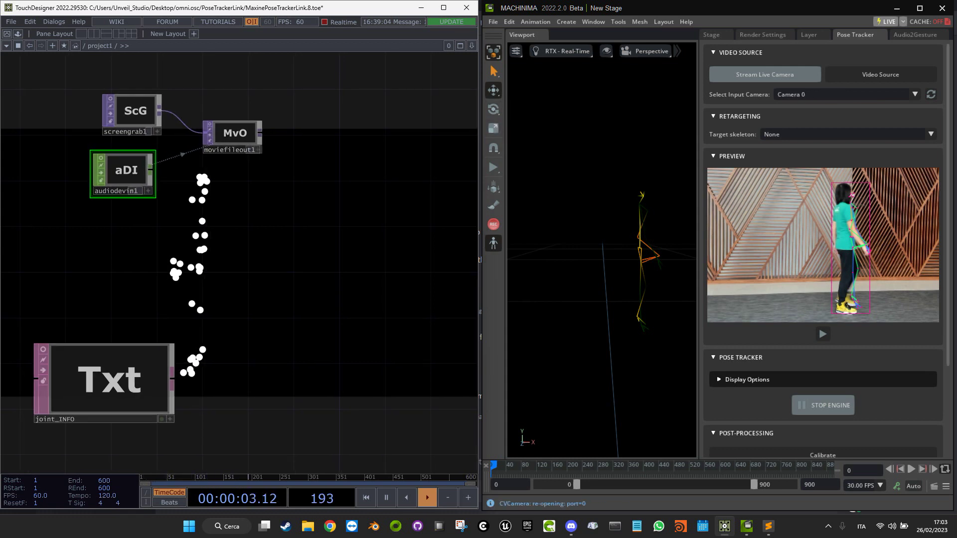
pyautogui.click(823, 334)
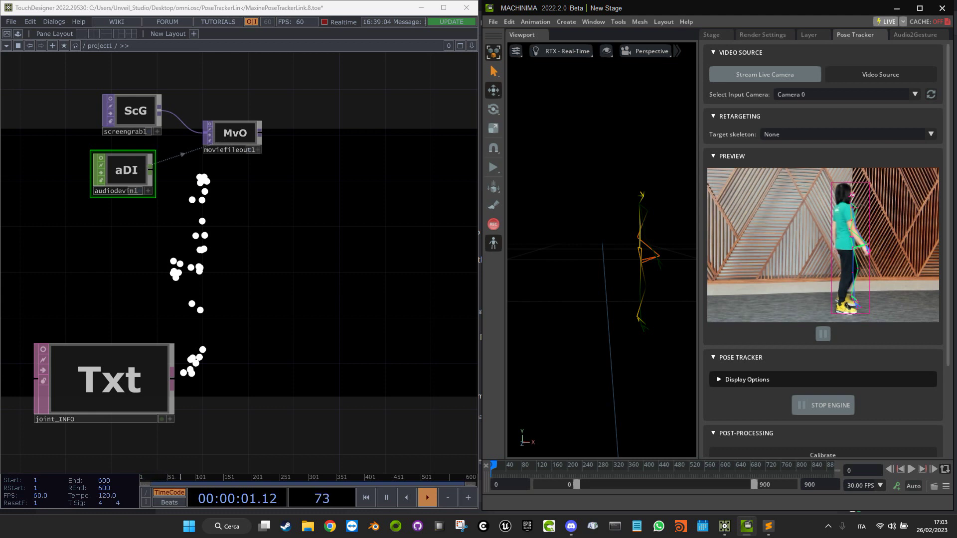
# - Choose Camera 0 as the live tracking input, and switch the video source back to the movie file after the demonstration
pyautogui.moveTo(324, 249); pyautogui.dragTo(393, 246)
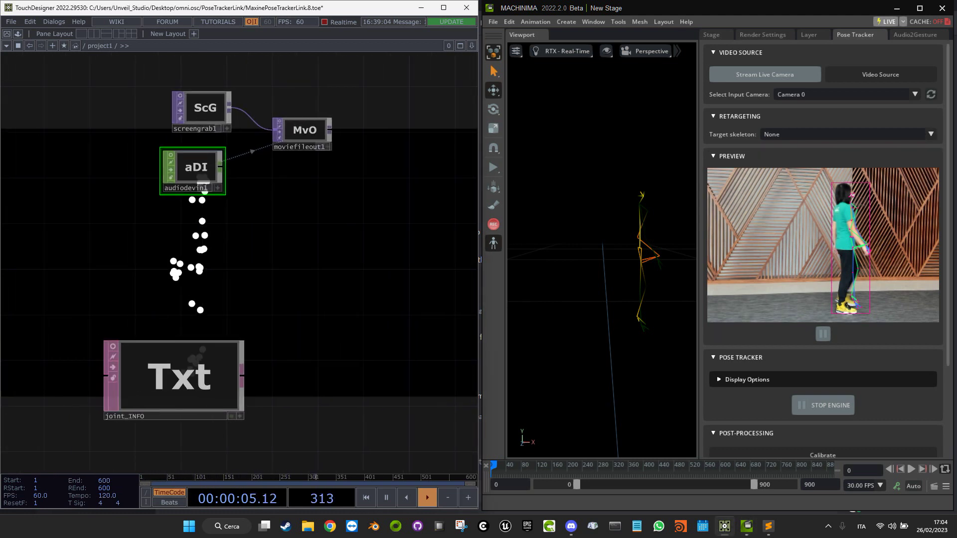
pyautogui.moveTo(359, 215); pyautogui.dragTo(261, 289)
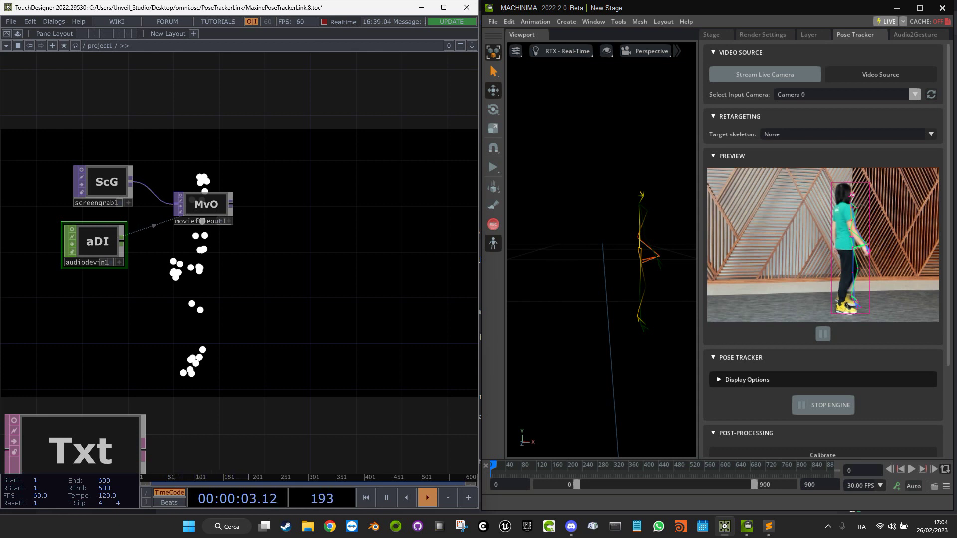
pyautogui.click(915, 94)
pyautogui.click(915, 94)
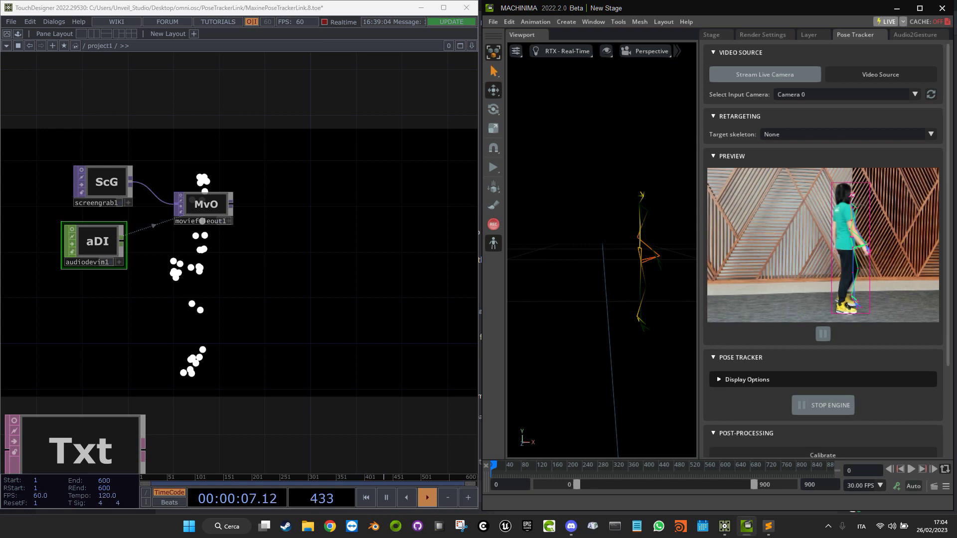
pyautogui.moveTo(300, 279); pyautogui.dragTo(277, 276)
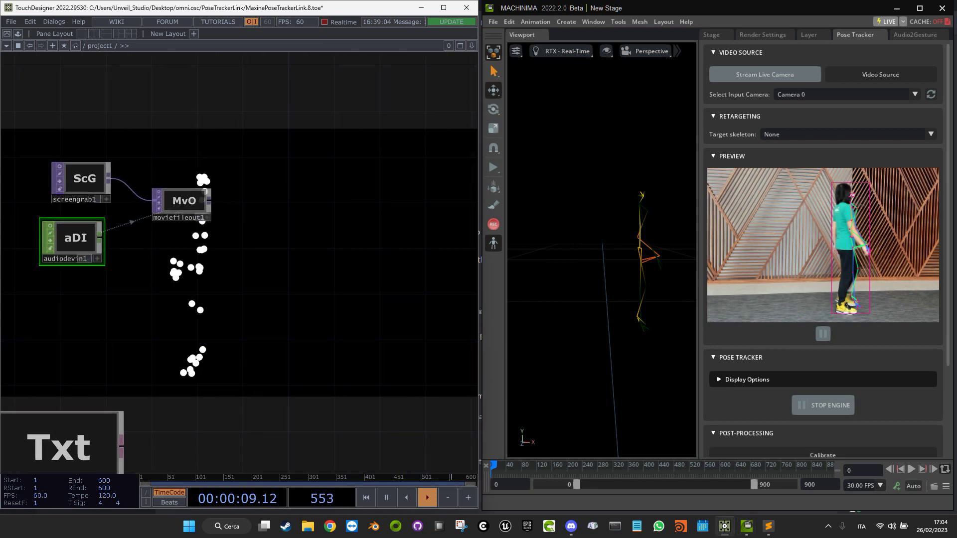
pyautogui.click(915, 94)
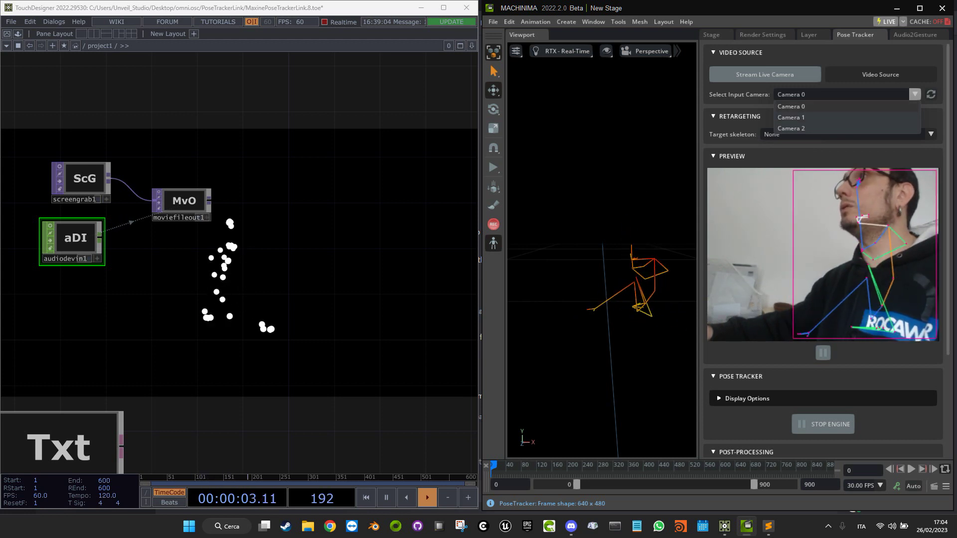
pyautogui.click(791, 106)
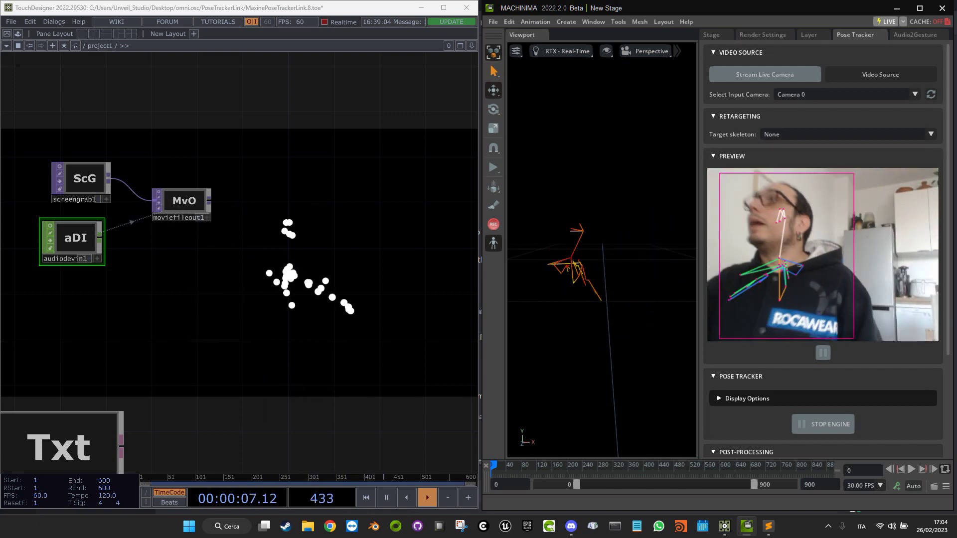
pyautogui.click(881, 75)
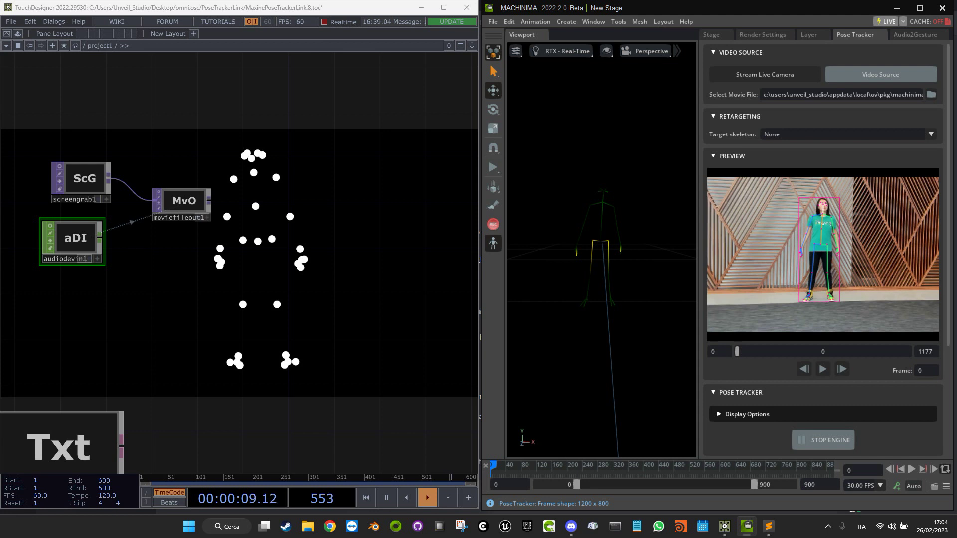
# - In TouchDesigner, move moviefileout1 slightly down beside audiodevin1 and shift joint_INFO closer to the oscin1 chain
pyautogui.moveTo(184, 201); pyautogui.dragTo(184, 224)
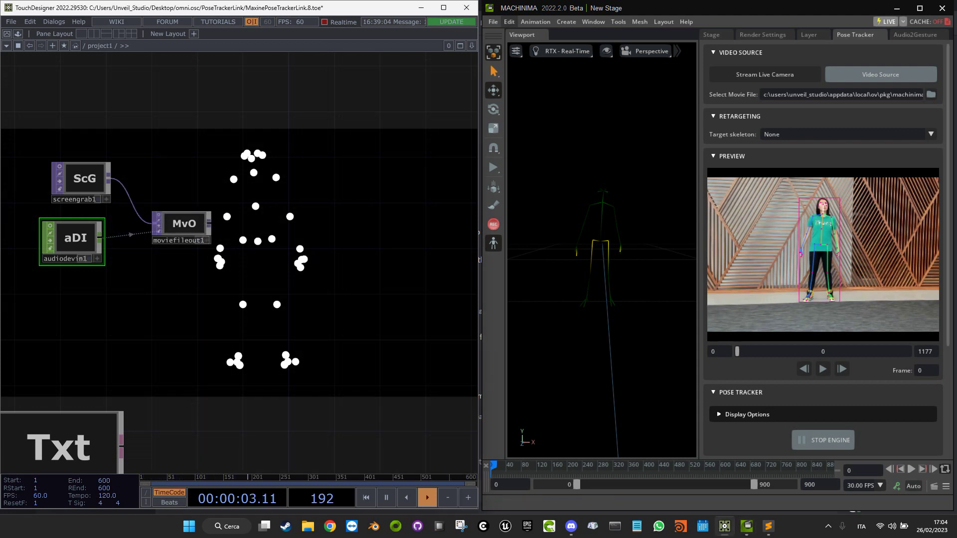
pyautogui.moveTo(59, 446); pyautogui.dragTo(81, 414)
pyautogui.moveTo(180, 369); pyautogui.dragTo(197, 354)
pyautogui.scroll(-4, 298, 279)
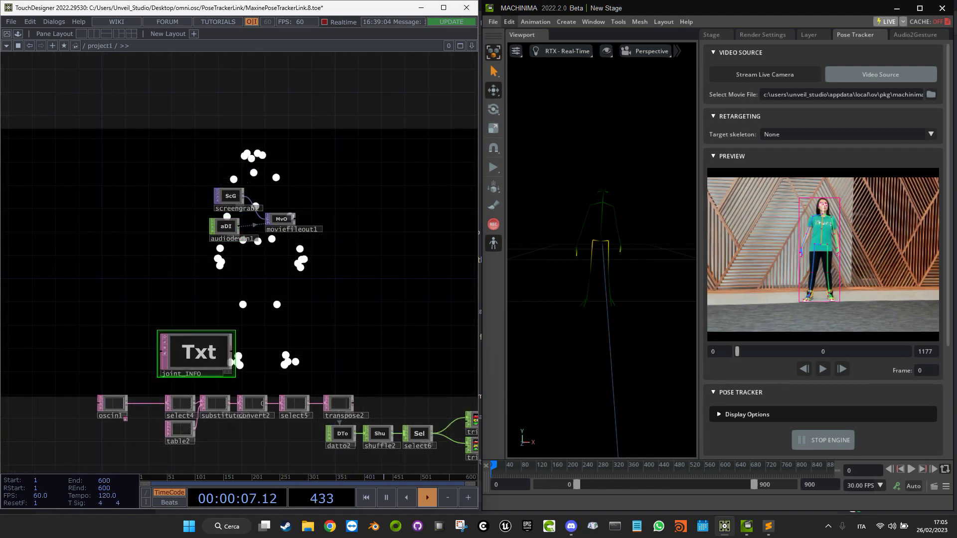
# - Open the parameters of the moviefileout1 node
pyautogui.click(269, 222)
pyautogui.scroll(4, 267, 225)
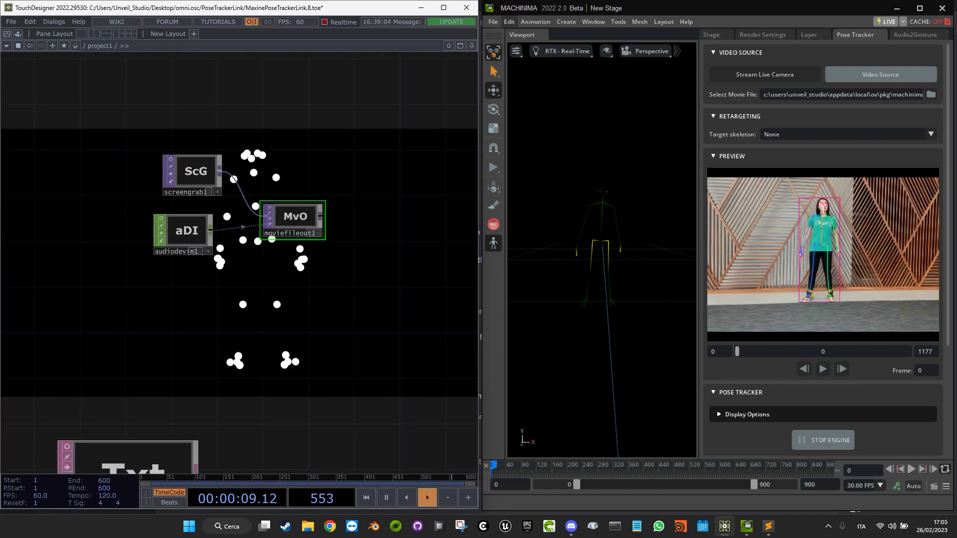
pyautogui.press('p')
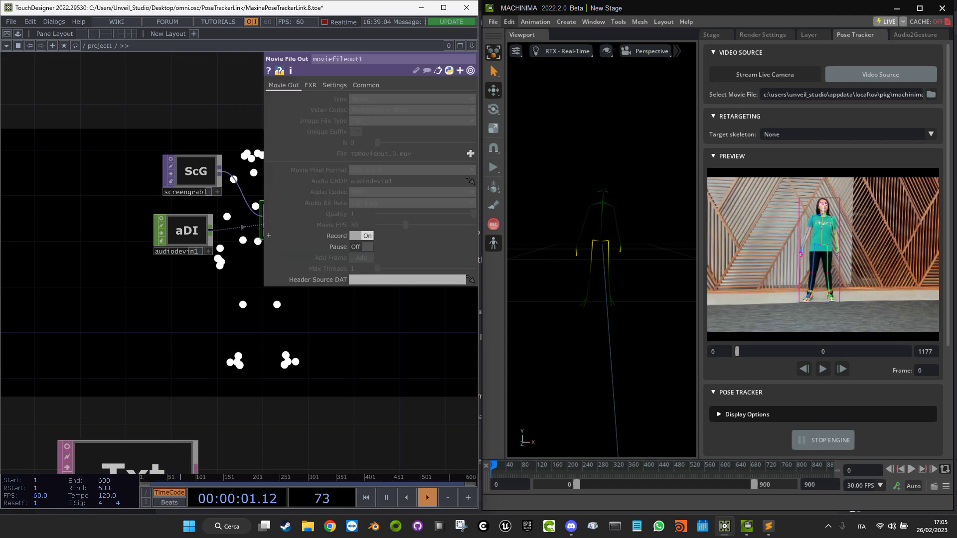